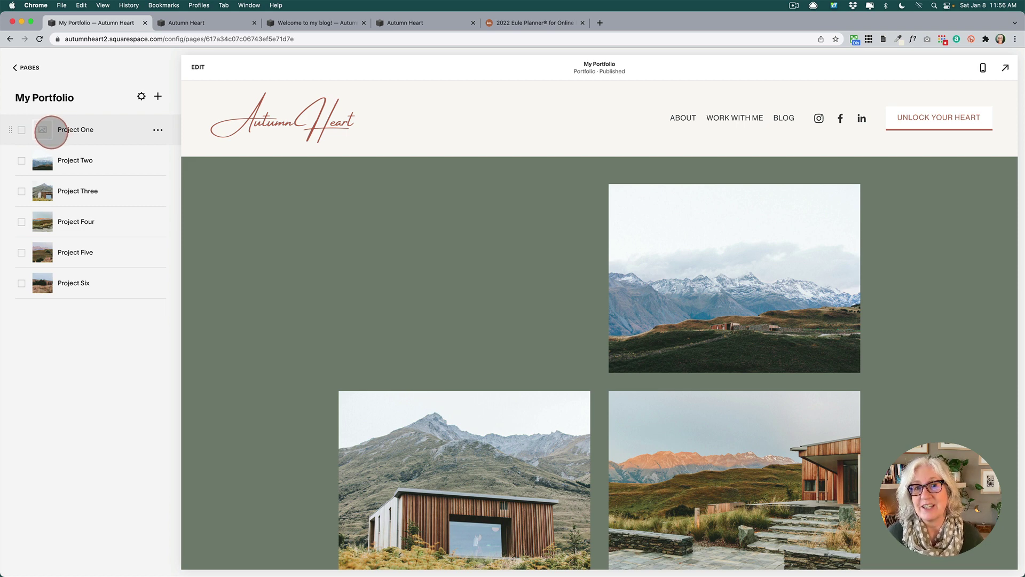
# Open Project One's settings, look over the general settings, and close them.
pyautogui.click(158, 130)
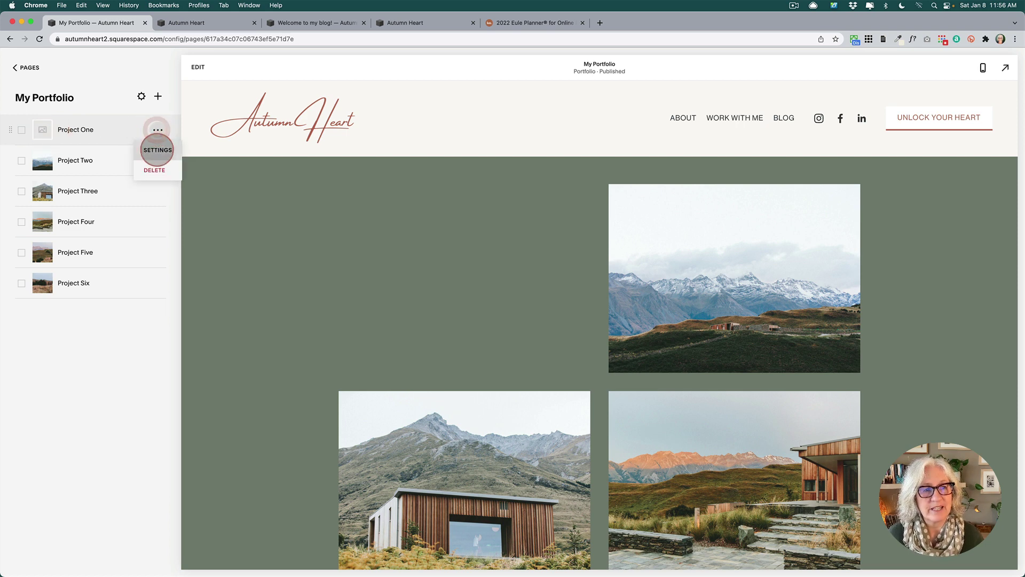
pyautogui.click(157, 150)
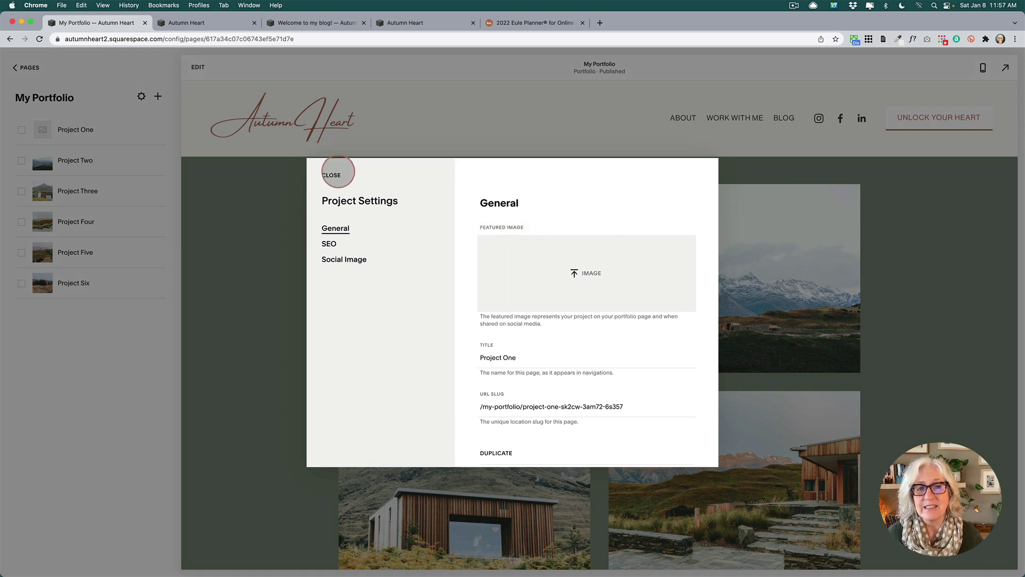
pyautogui.click(332, 175)
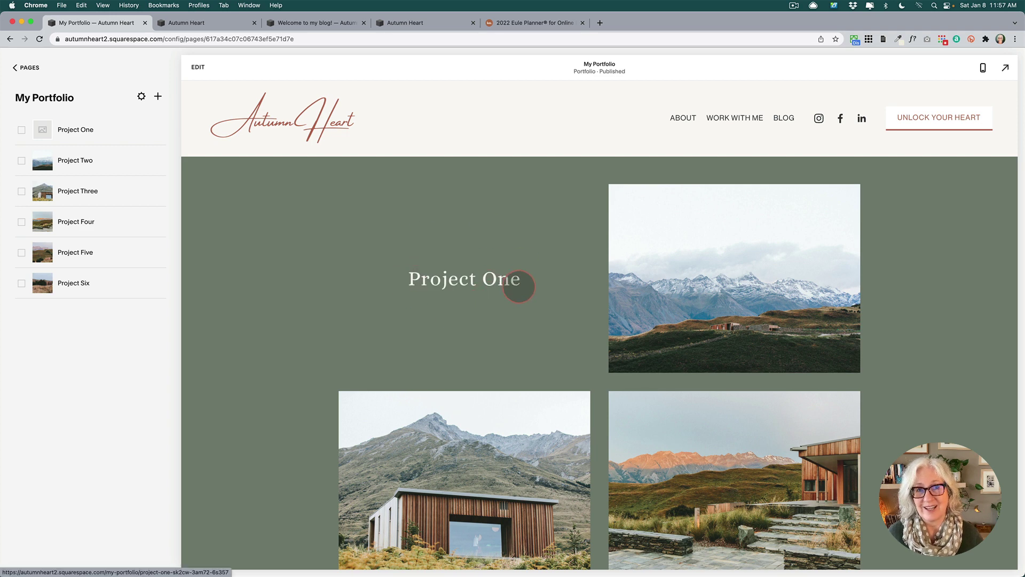
pyautogui.scroll(-3, 518, 288)
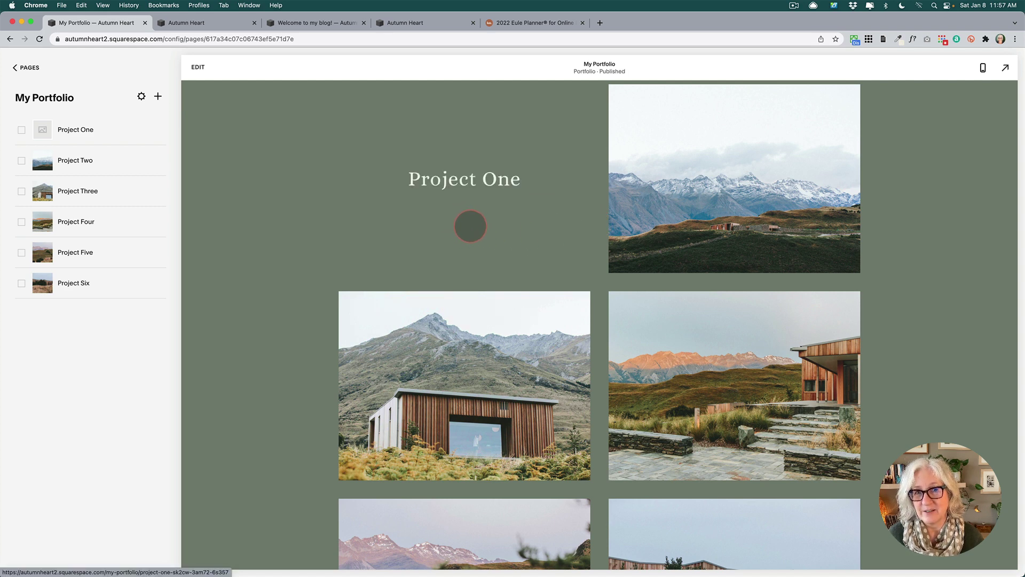
pyautogui.scroll(3, 470, 226)
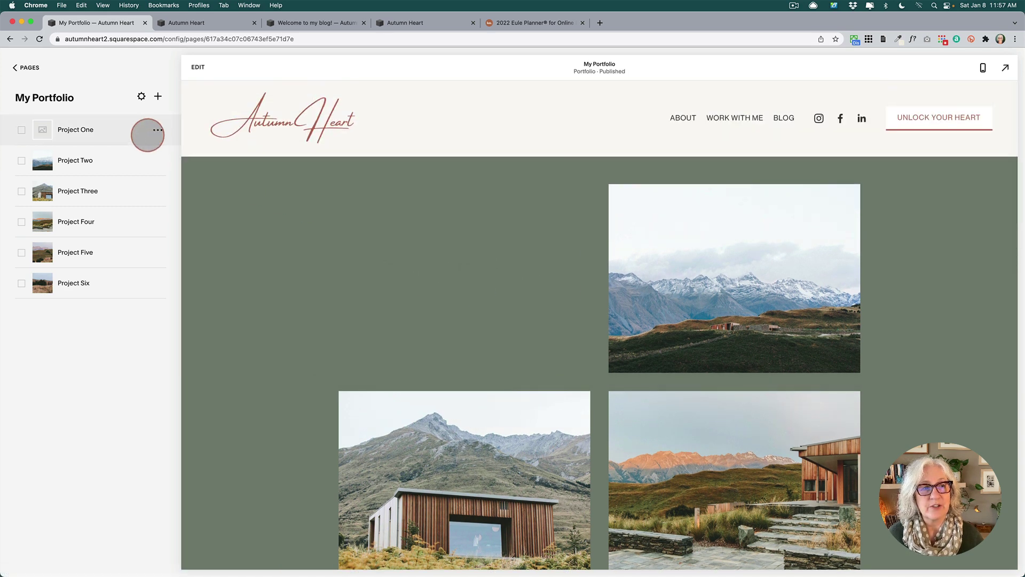
# Recheck Project One's settings, then bring up the Autumn Heart Design panel on the Welcome page.
pyautogui.moveTo(155, 130)
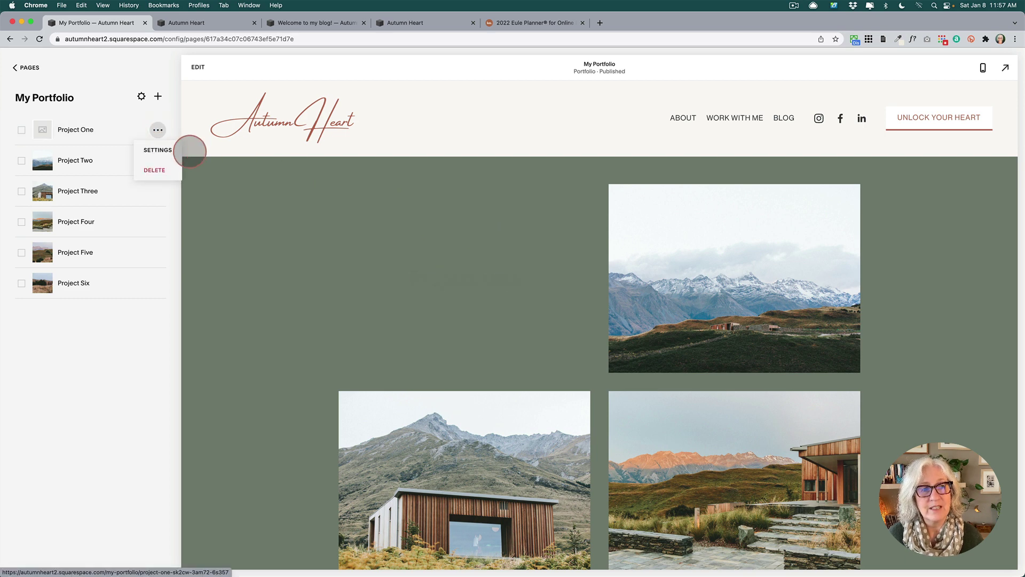
pyautogui.click(169, 149)
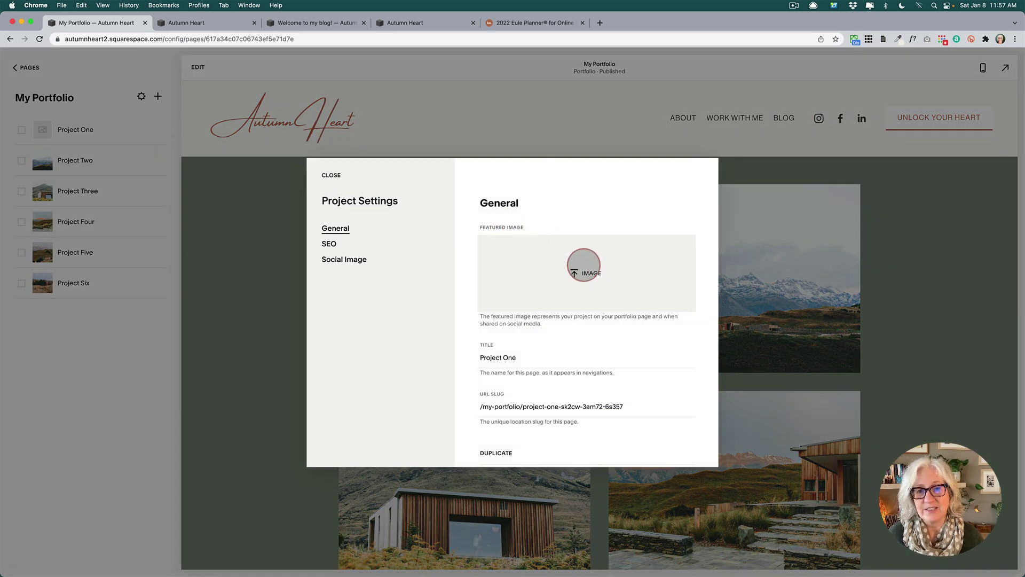
pyautogui.click(331, 175)
pyautogui.click(205, 23)
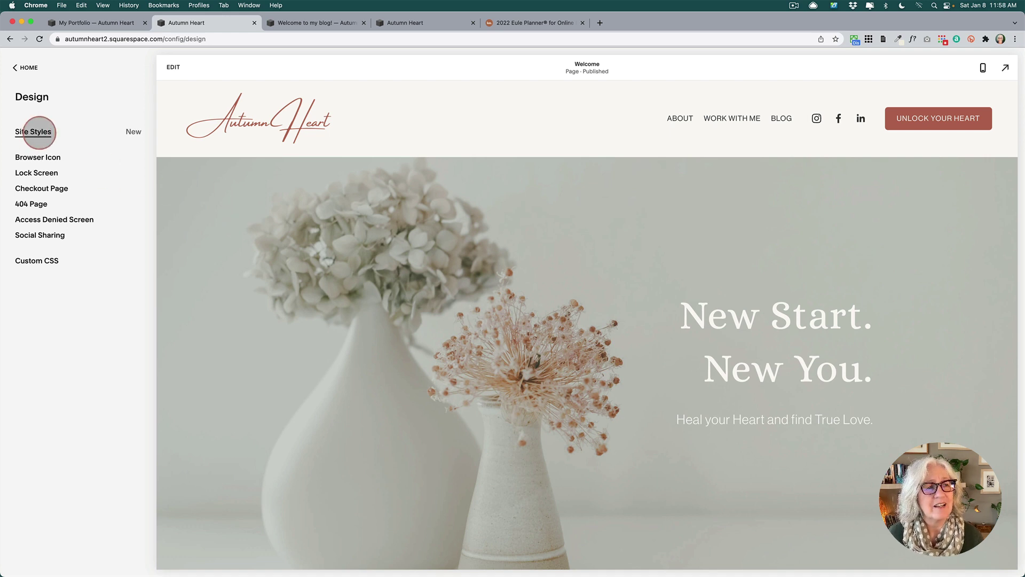
# In Site Styles > Buttons, set the button shape to Petal and preview it.
pyautogui.click(33, 132)
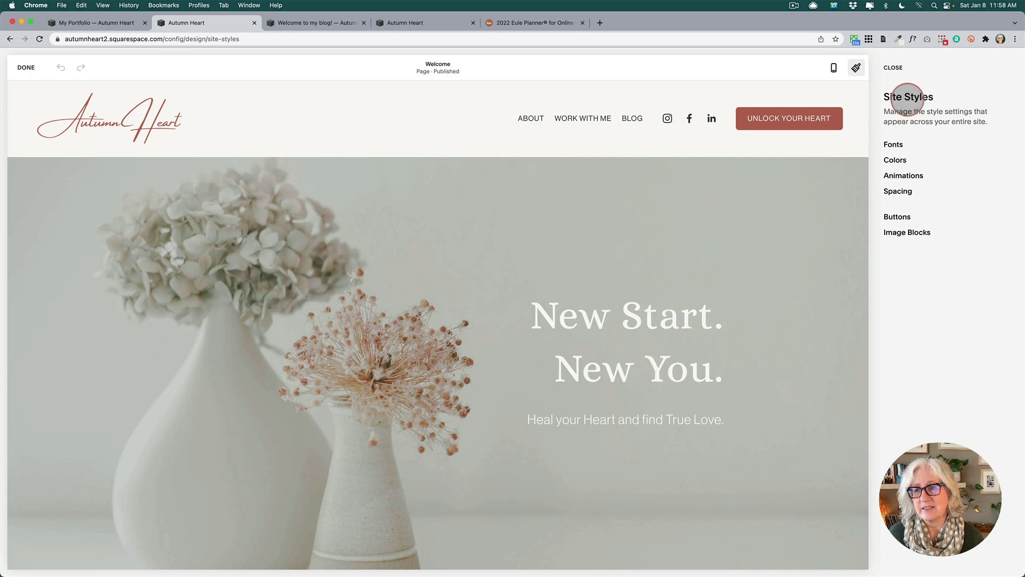
pyautogui.click(898, 217)
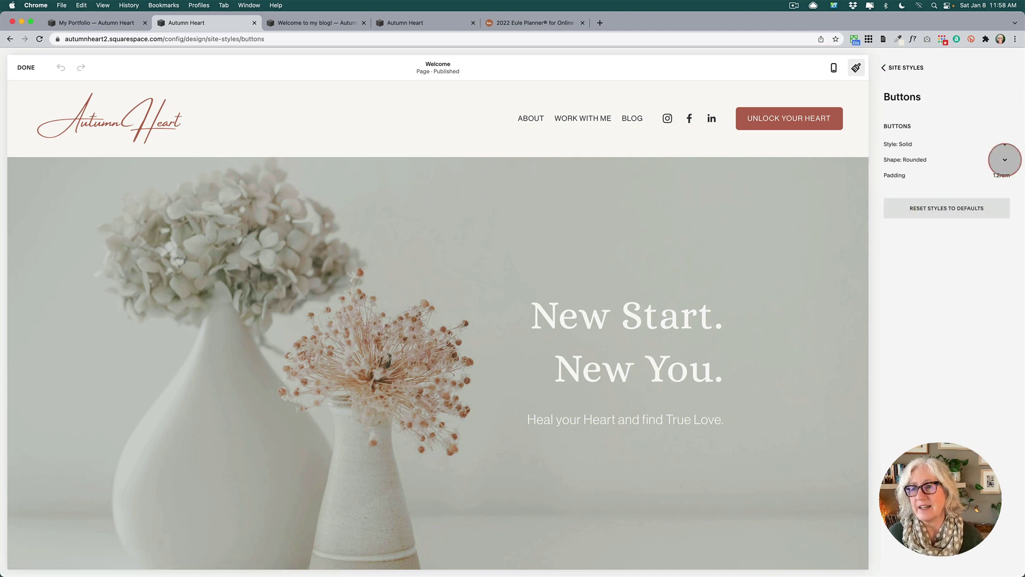
pyautogui.click(1005, 160)
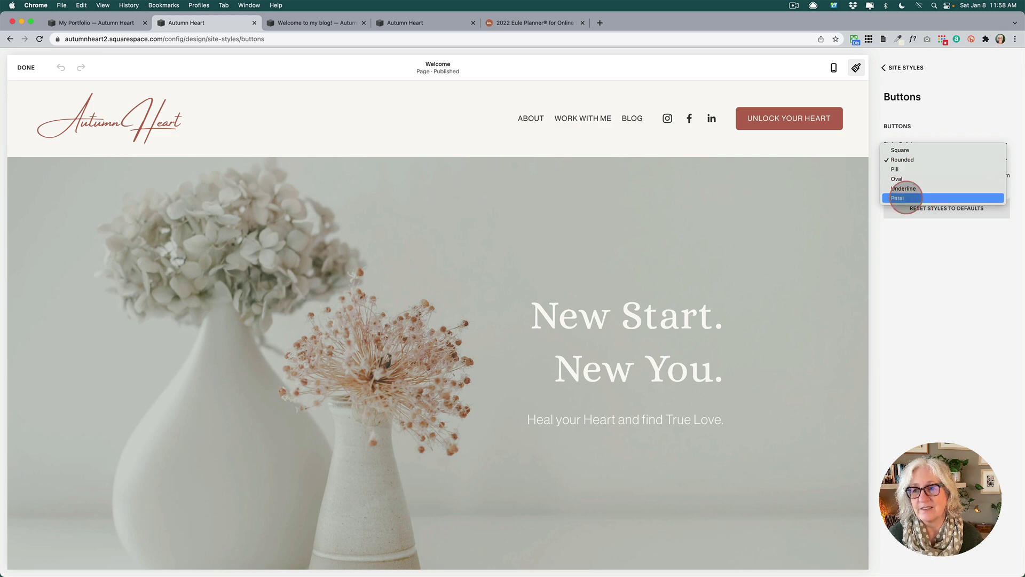
pyautogui.click(906, 197)
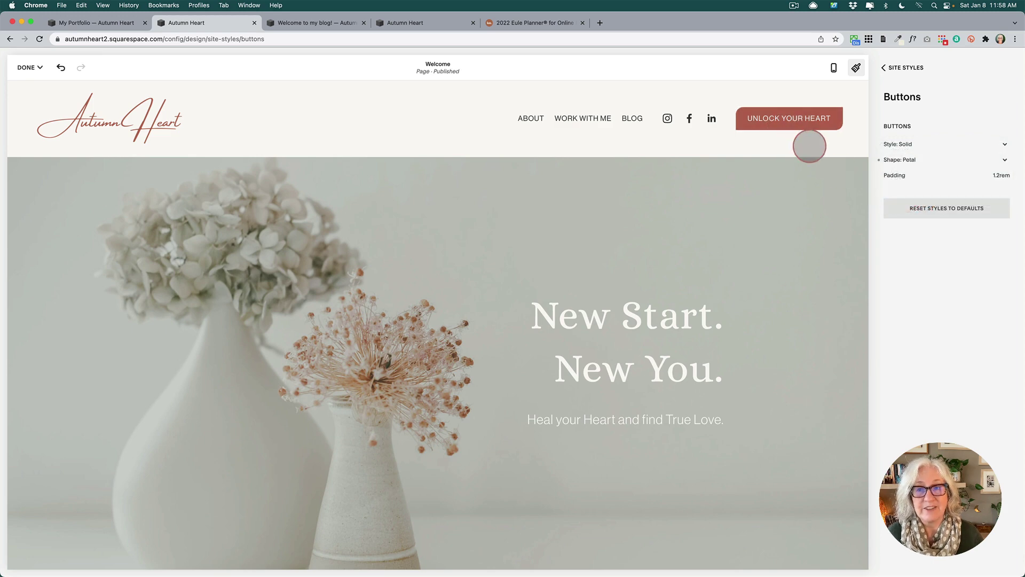
pyautogui.scroll(-20, 809, 146)
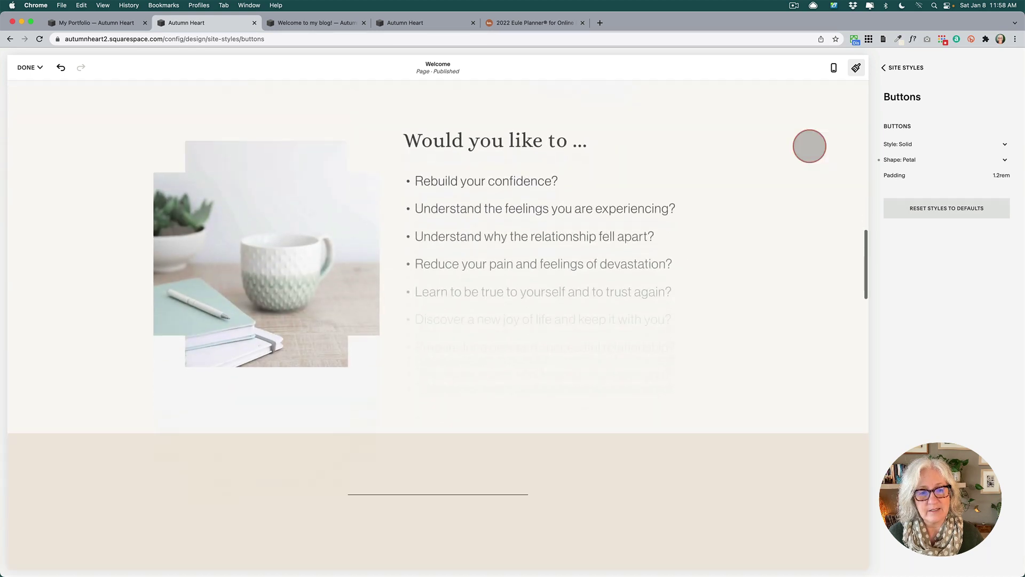
pyautogui.scroll(-15, 809, 145)
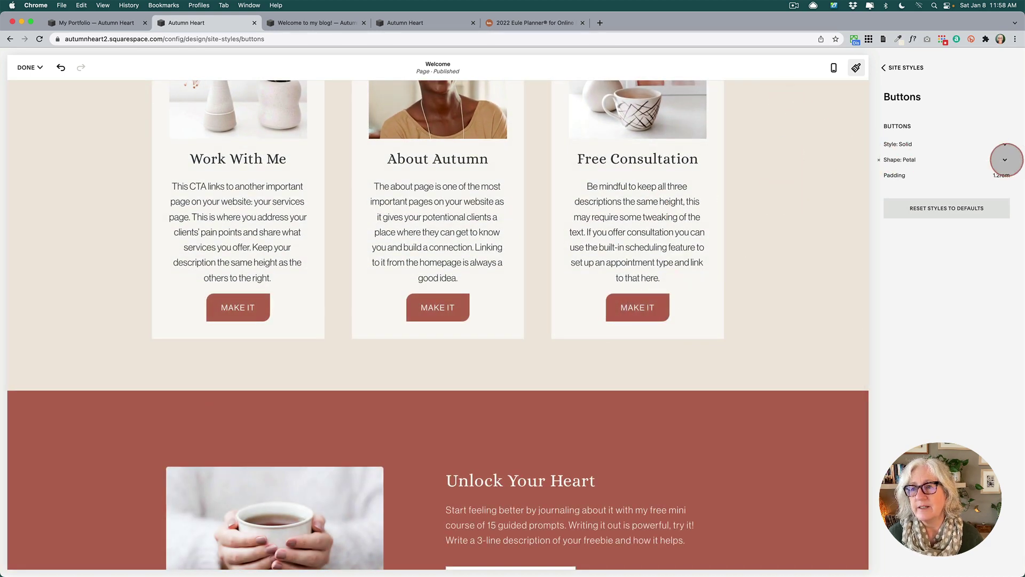
# Change the button shape to Oval and scroll the page to review it.
pyautogui.click(1005, 159)
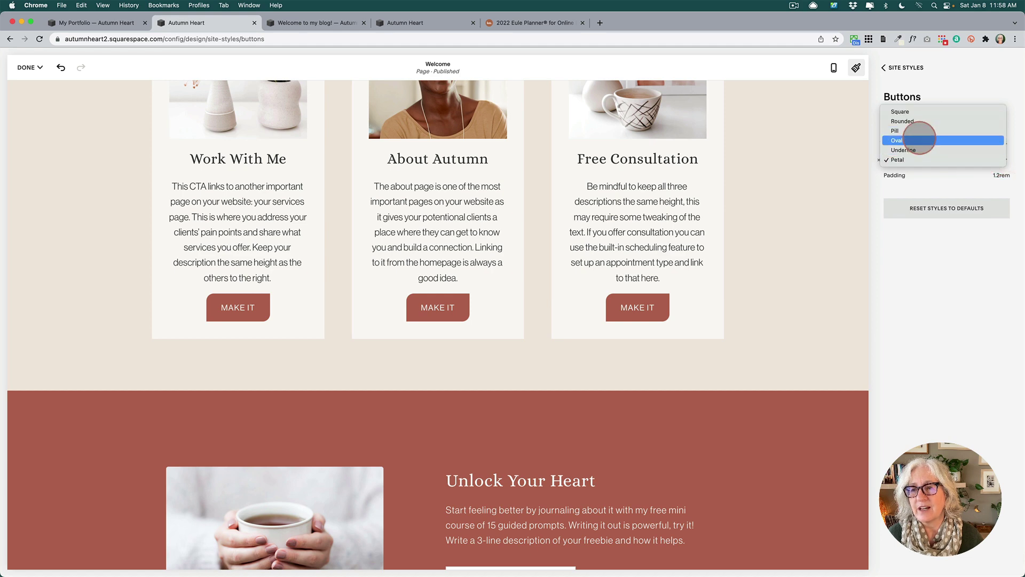
pyautogui.click(919, 139)
pyautogui.scroll(15, 787, 190)
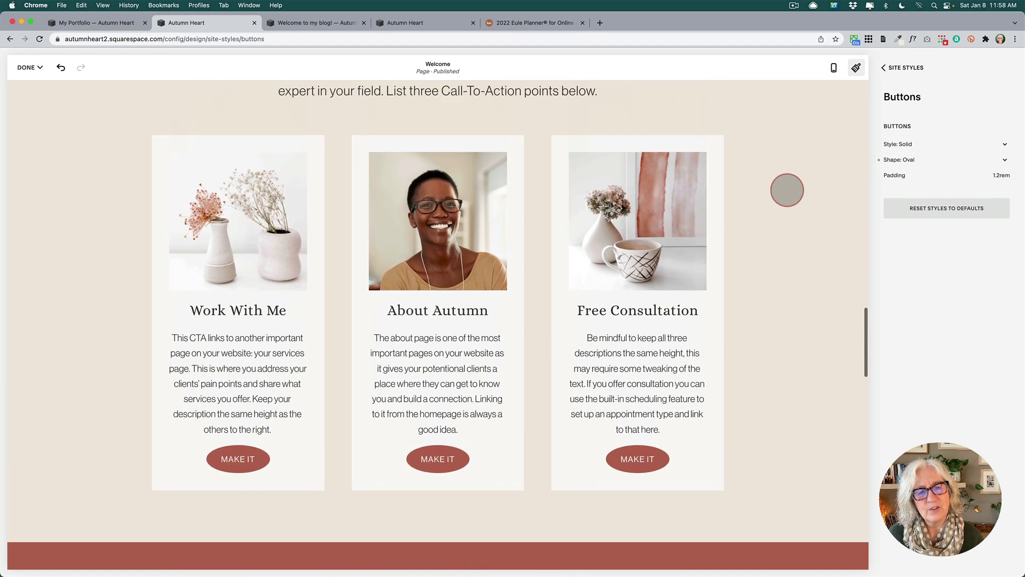
pyautogui.scroll(5, 787, 190)
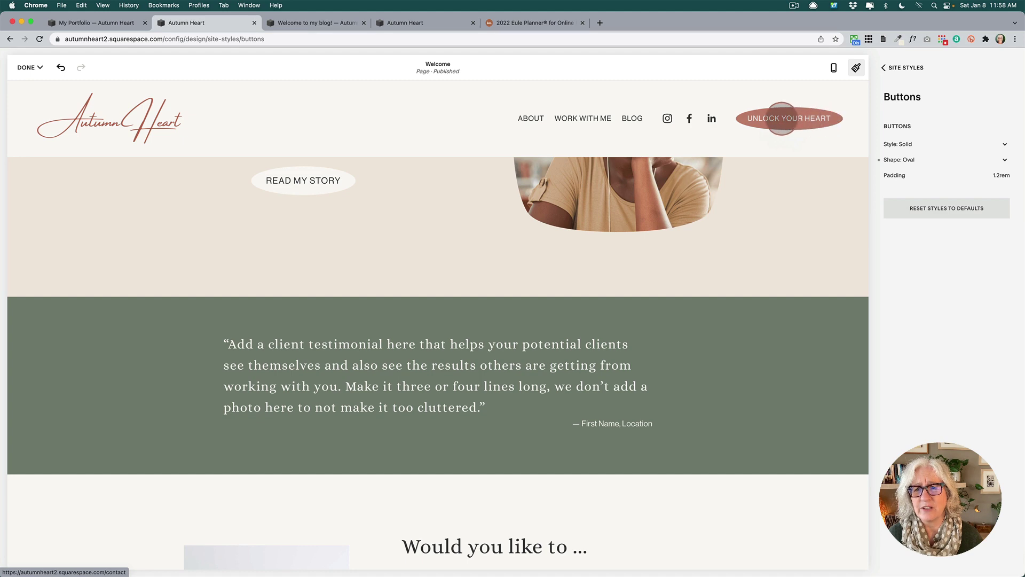
pyautogui.scroll(-3, 814, 182)
pyautogui.scroll(-20, 814, 182)
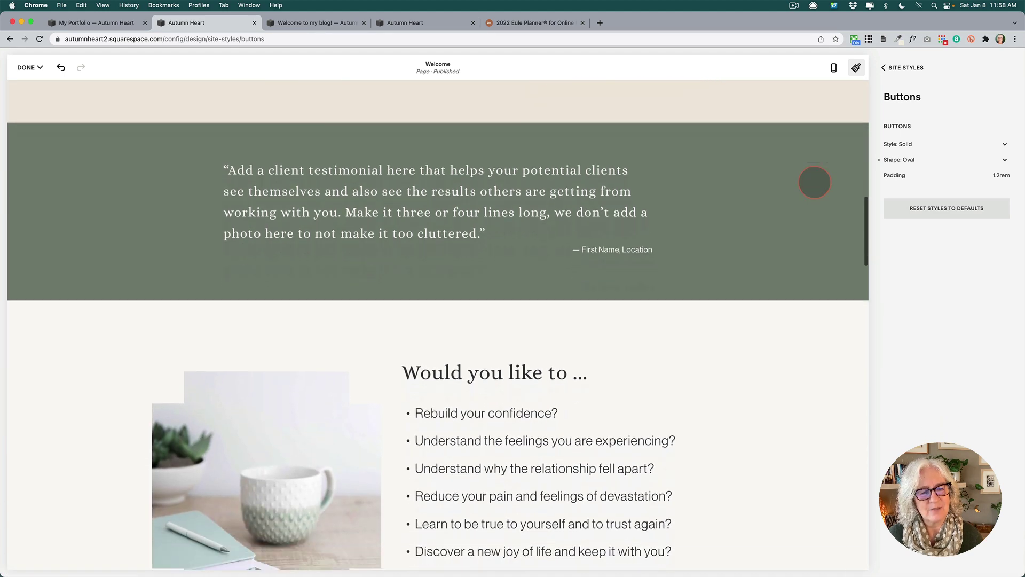
pyautogui.scroll(-3, 814, 182)
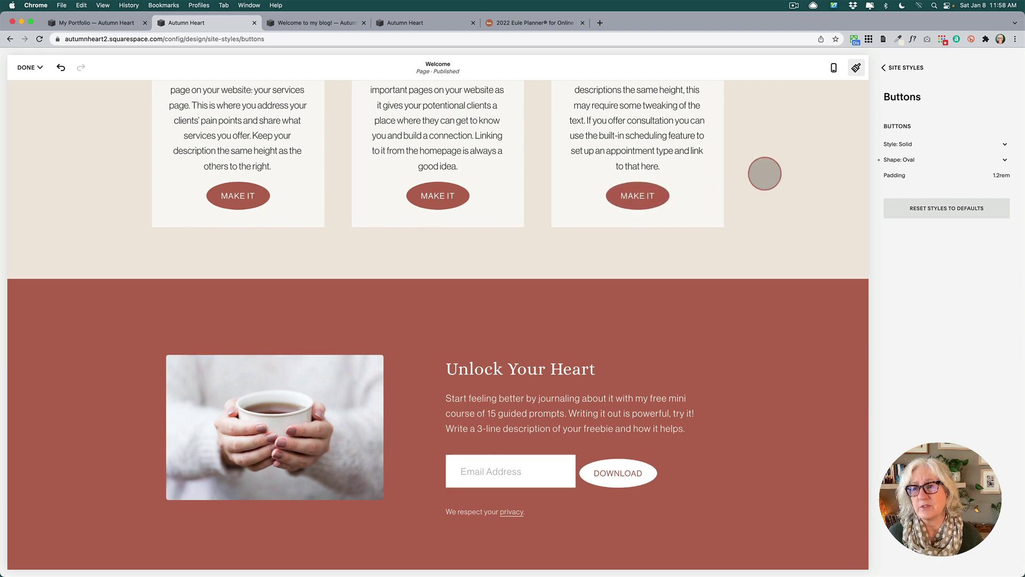
pyautogui.scroll(20, 765, 174)
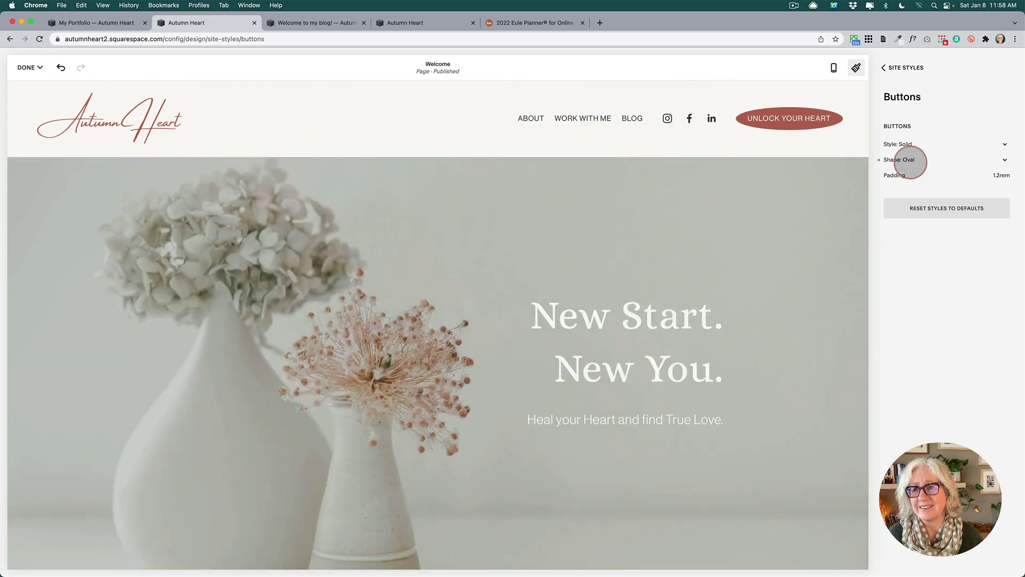
# Settle on the Underline button shape and check the result on the page.
pyautogui.click(911, 161)
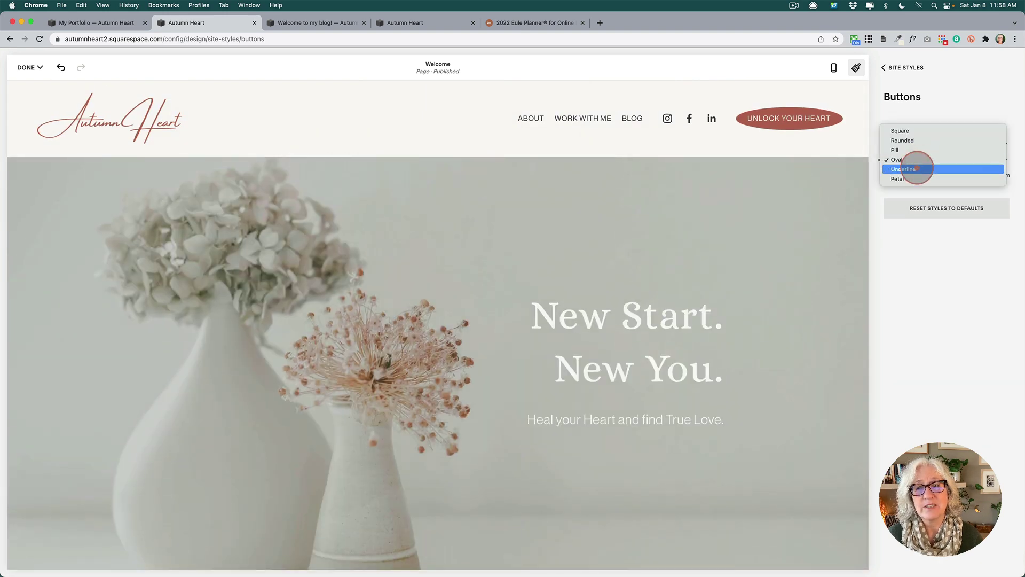
pyautogui.click(916, 169)
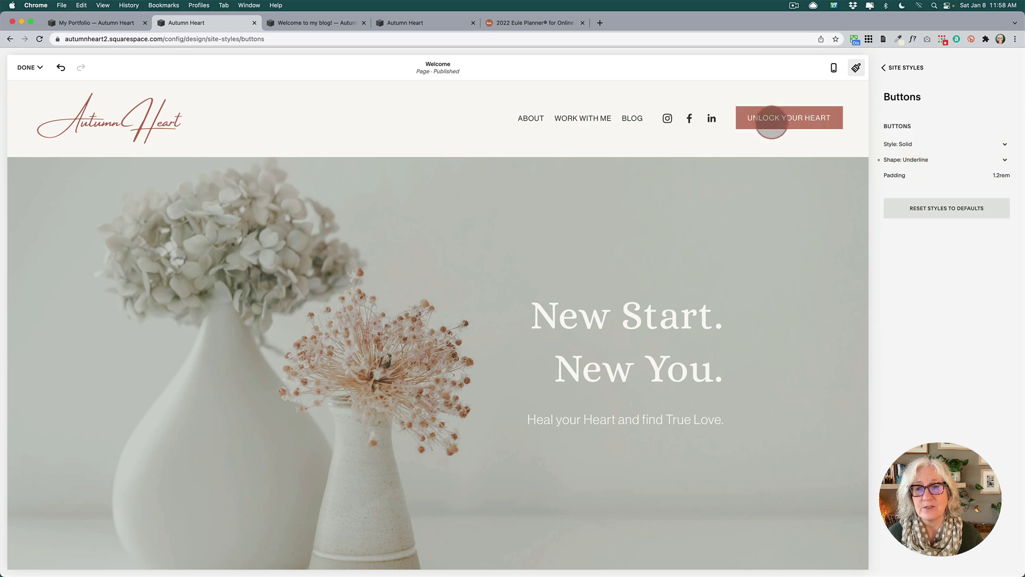
pyautogui.scroll(-2, 794, 153)
pyautogui.scroll(-10, 794, 152)
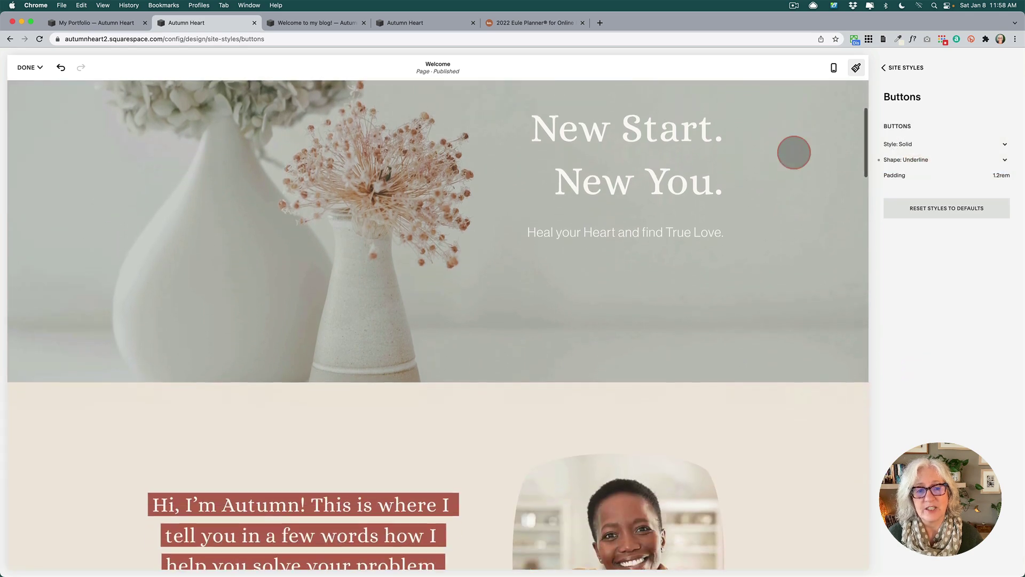
pyautogui.scroll(1, 460, 272)
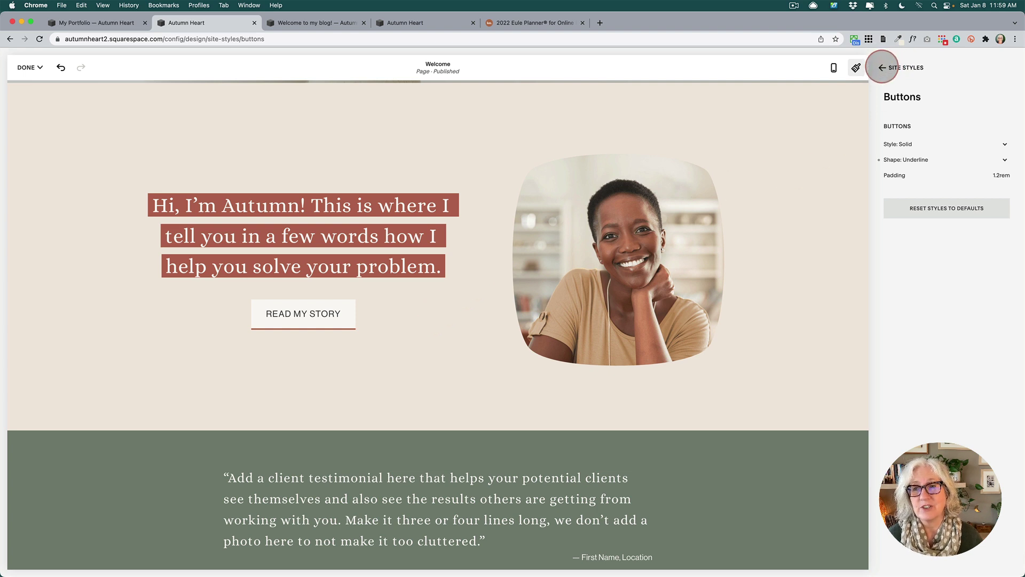
# Set the Light 1 theme's image card button background to beige.
pyautogui.click(882, 67)
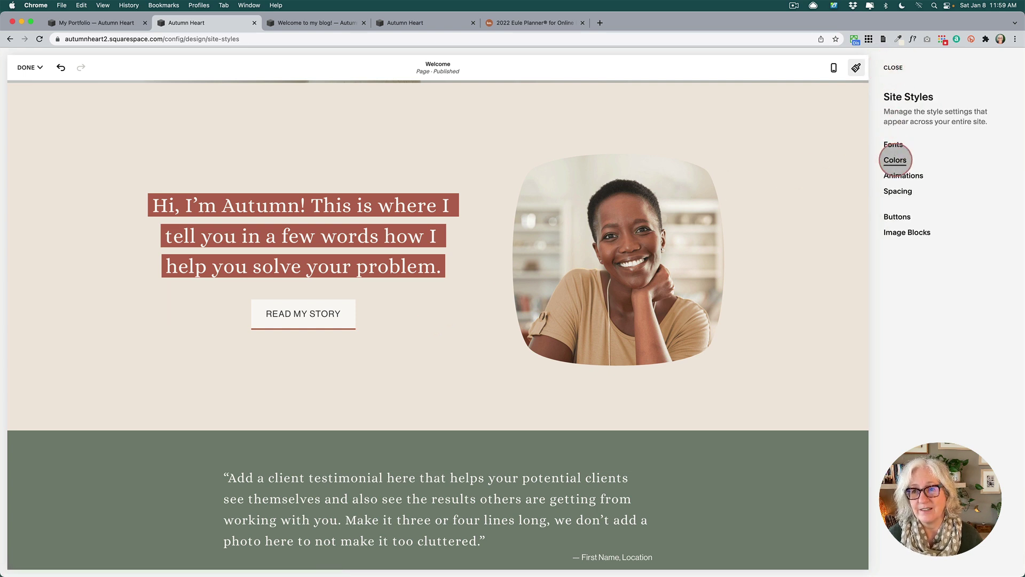
pyautogui.click(895, 155)
pyautogui.scroll(3, 827, 191)
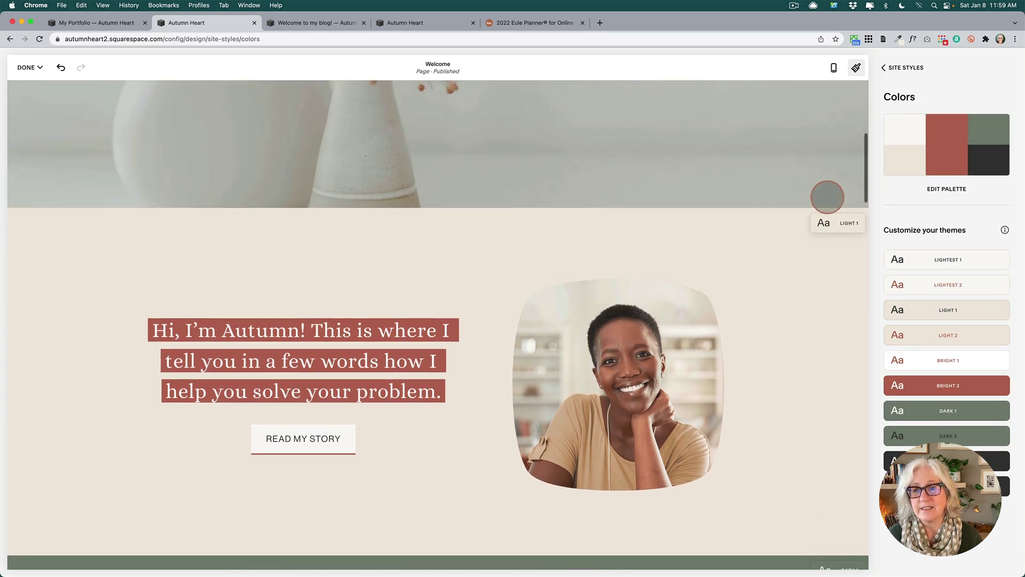
pyautogui.moveTo(988, 308)
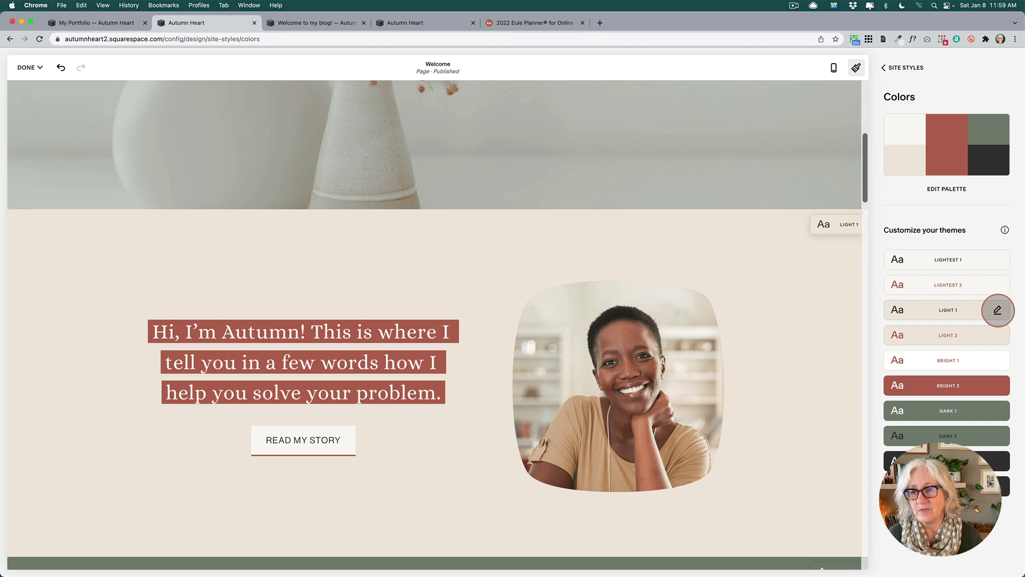
pyautogui.click(997, 309)
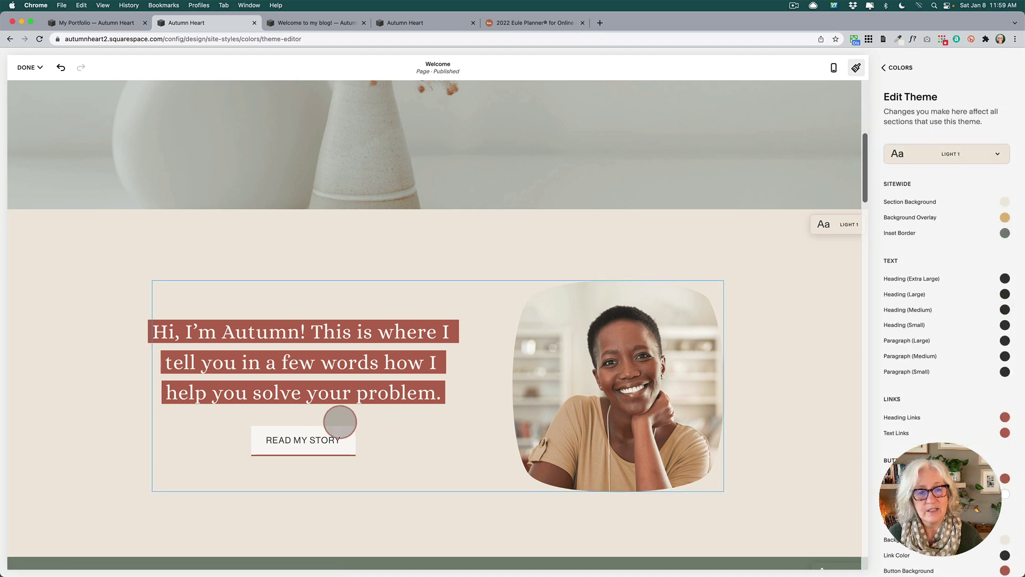
pyautogui.click(333, 423)
pyautogui.click(892, 200)
pyautogui.click(1005, 201)
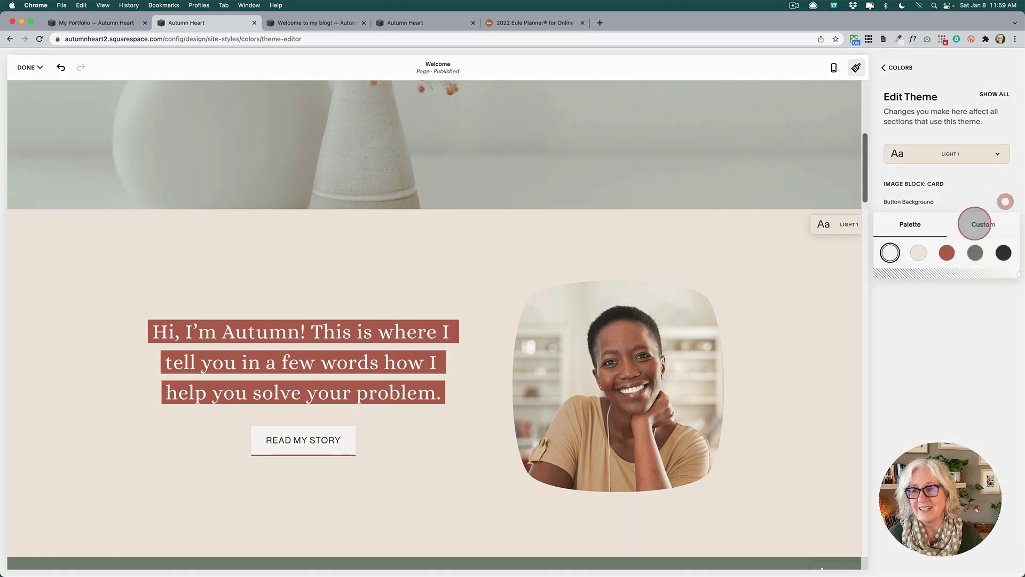
pyautogui.click(918, 252)
pyautogui.click(792, 271)
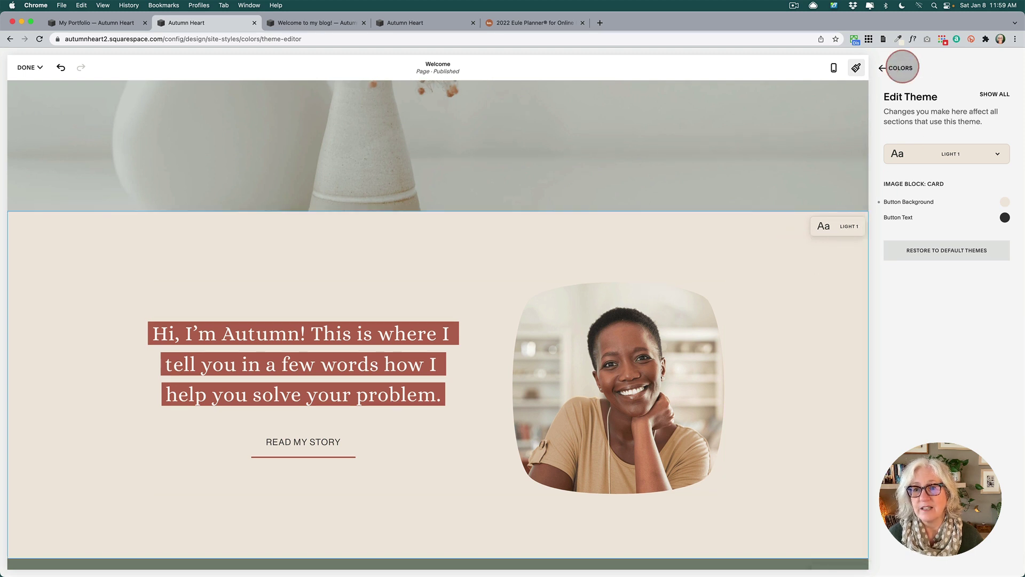
pyautogui.click(900, 68)
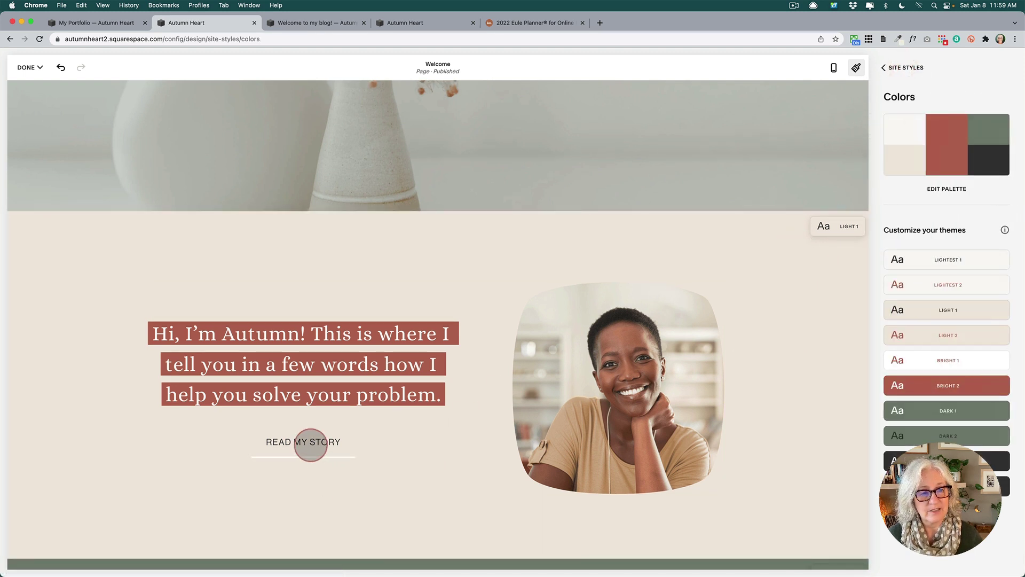
# Discard all the style changes and exit the style editor.
pyautogui.scroll(-3, 812, 321)
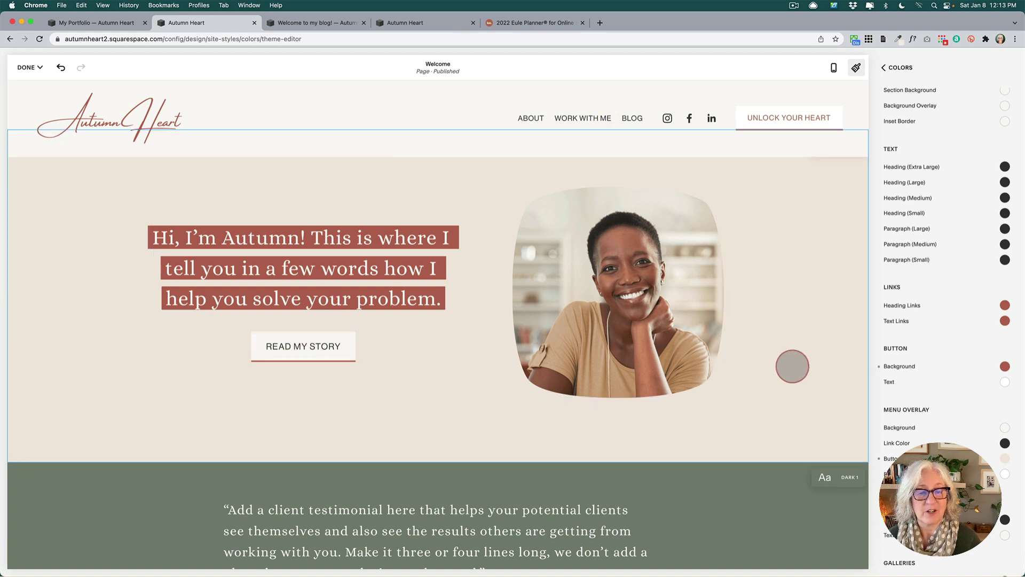
pyautogui.scroll(1, 831, 265)
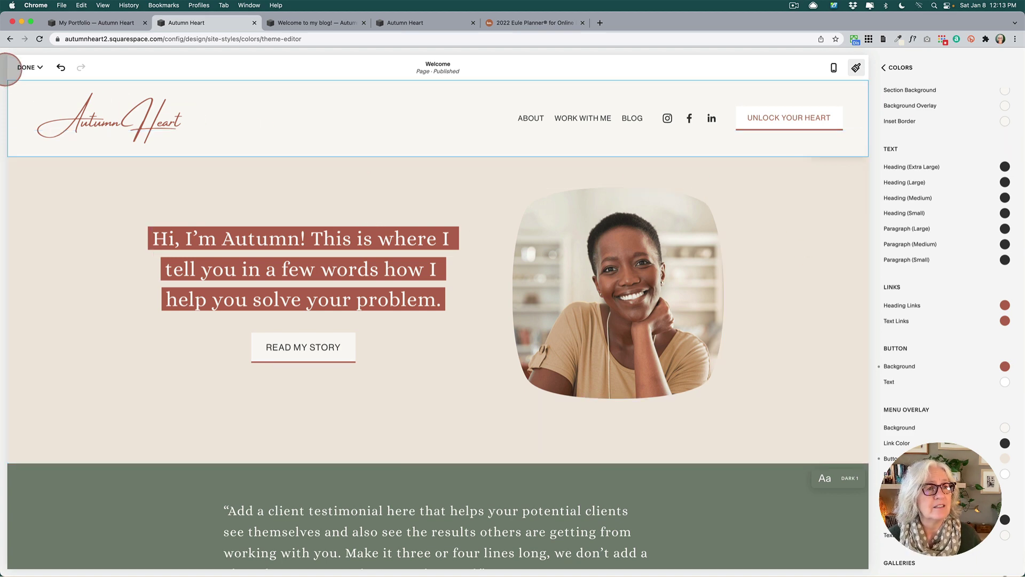
pyautogui.click(27, 67)
pyautogui.click(48, 100)
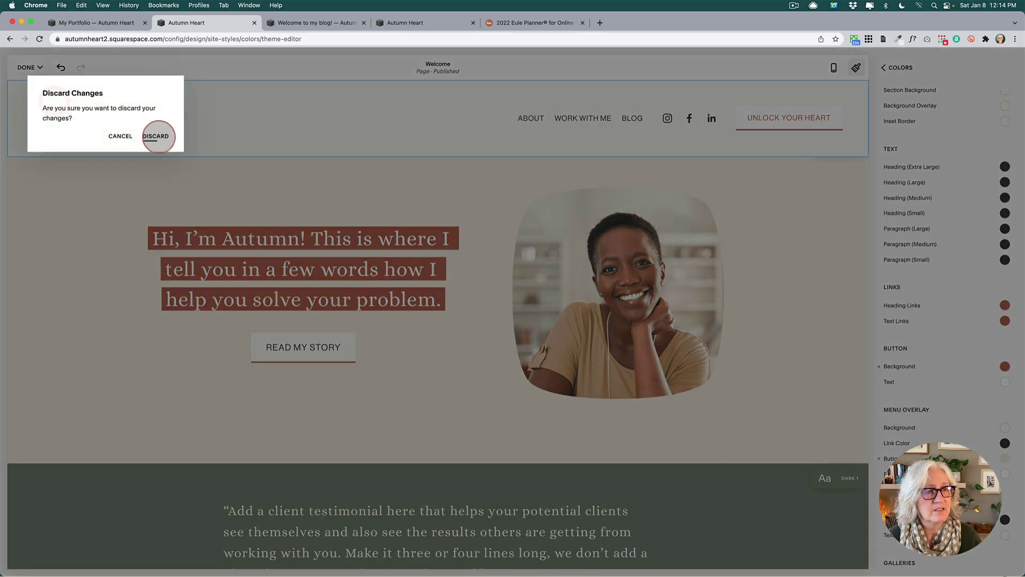
pyautogui.click(158, 135)
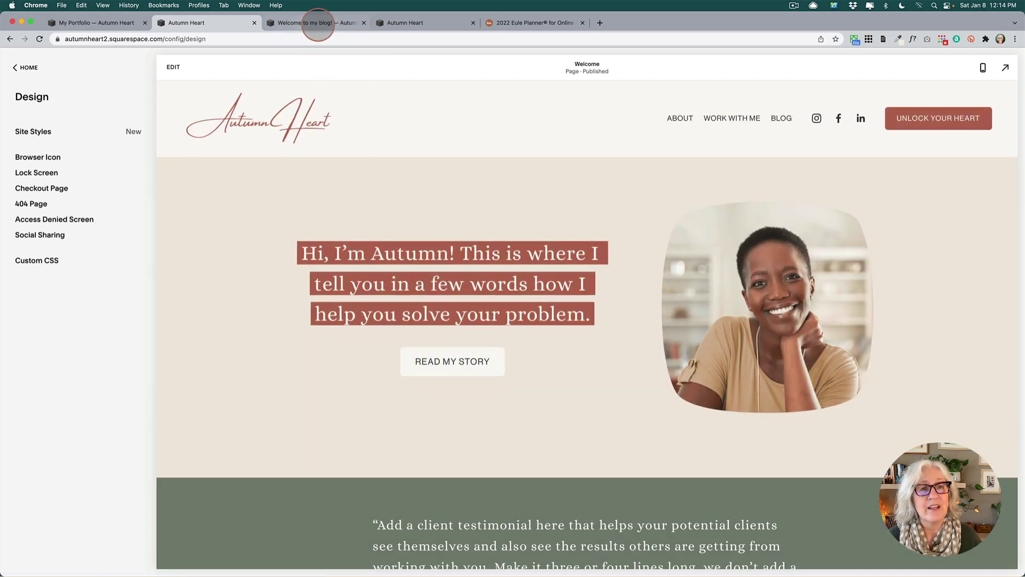
# Show the 'Welcome to my blog!' post and scroll to its comment reading 'test'.
pyautogui.click(317, 24)
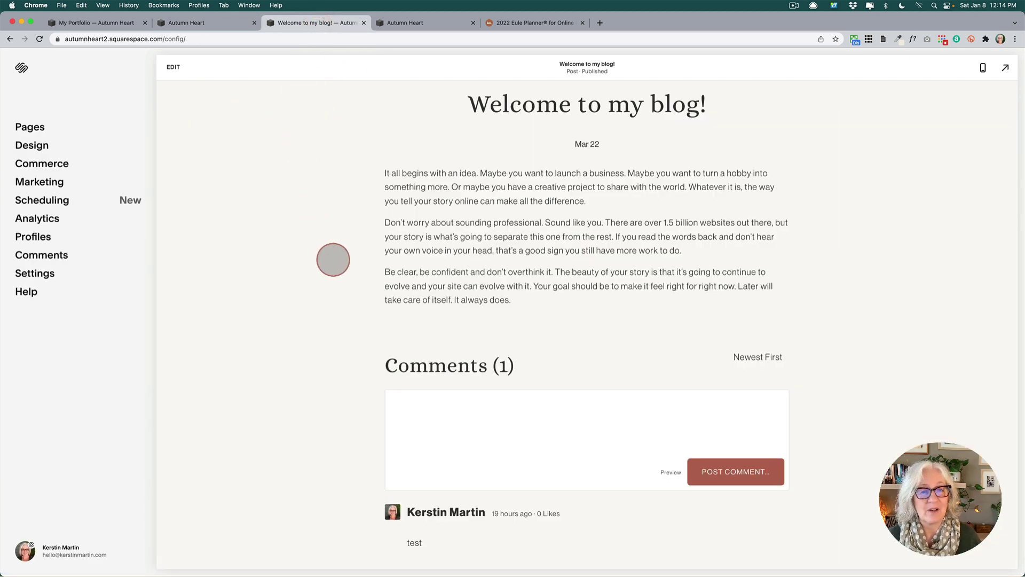
pyautogui.scroll(-3, 330, 269)
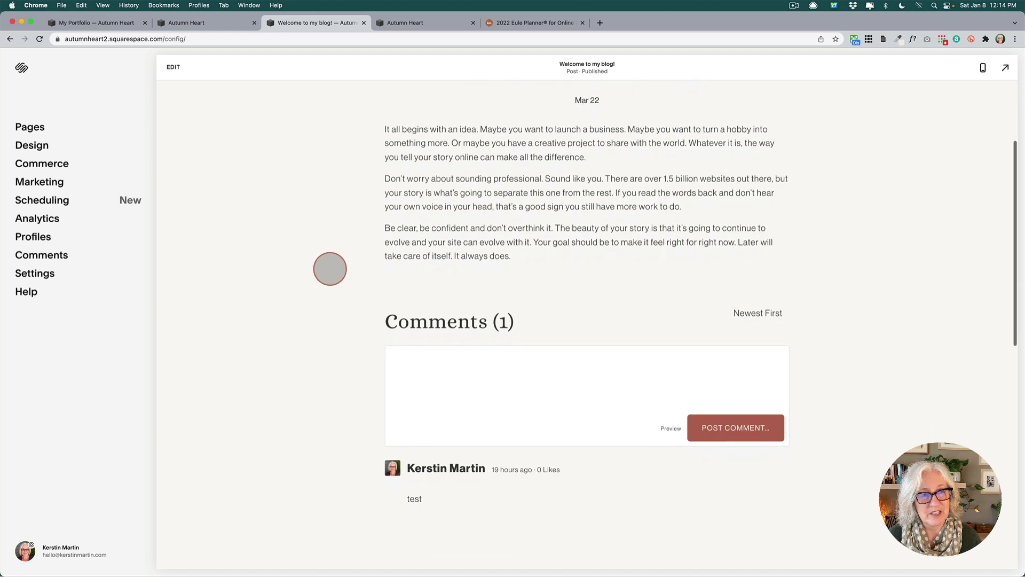
pyautogui.scroll(2, 330, 269)
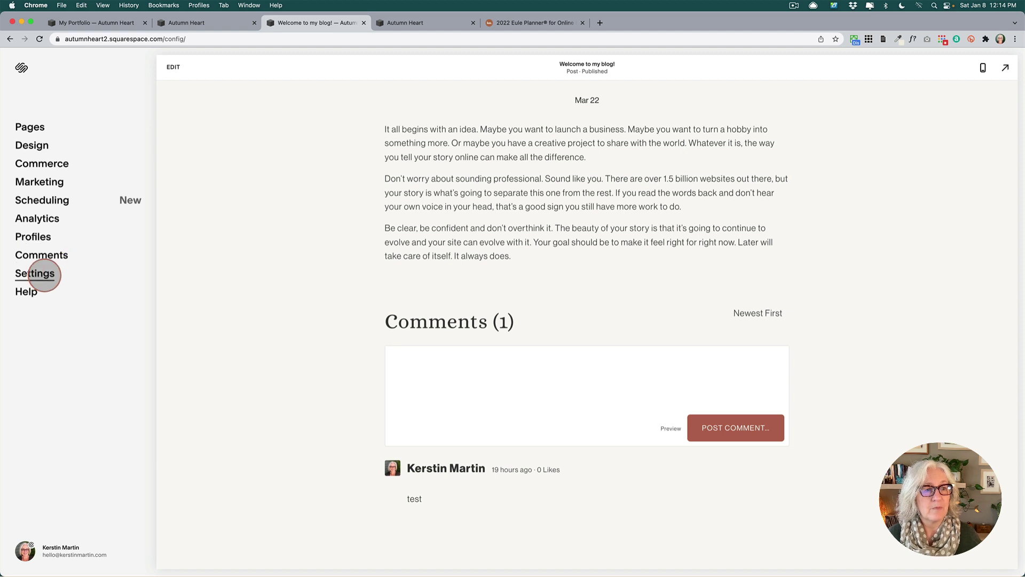
# Open Settings > Blogging > Comments Settings to view global comments, approval and sort order.
pyautogui.click(41, 273)
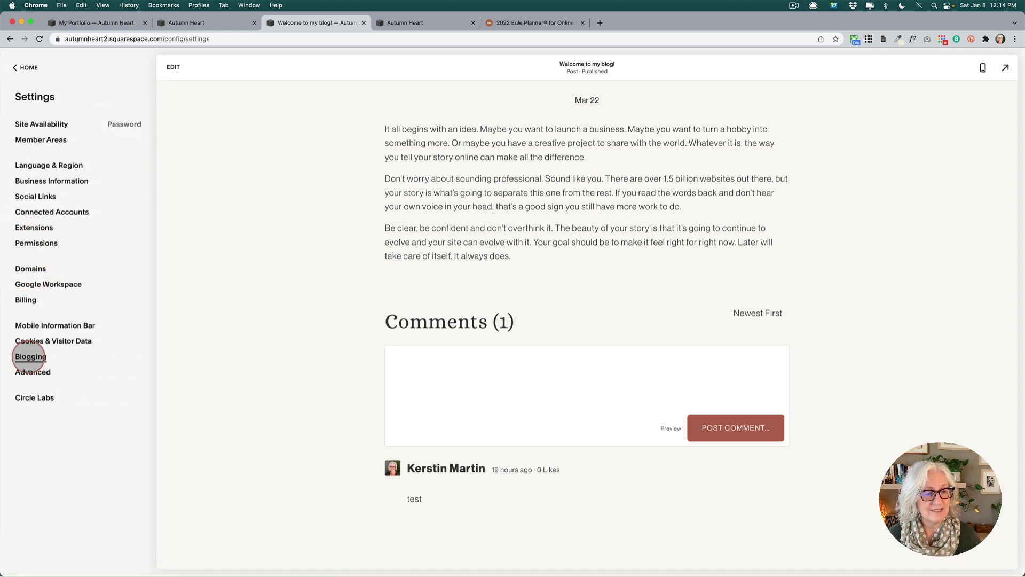
pyautogui.click(30, 357)
pyautogui.click(93, 228)
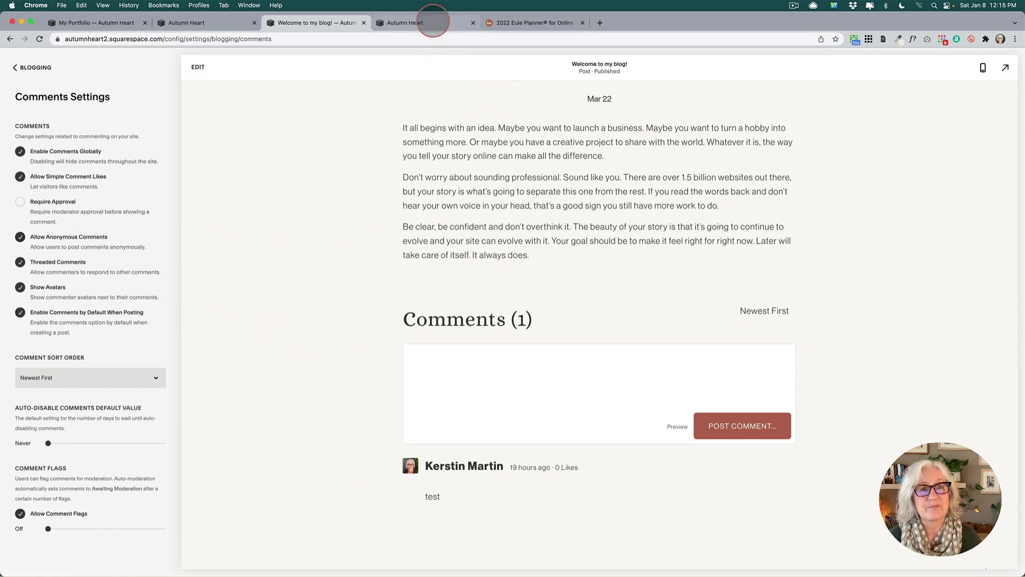
# Open Commerce Inventory and inspect the Earth & Sky Planter price, leaving it at $25.00.
pyautogui.click(432, 22)
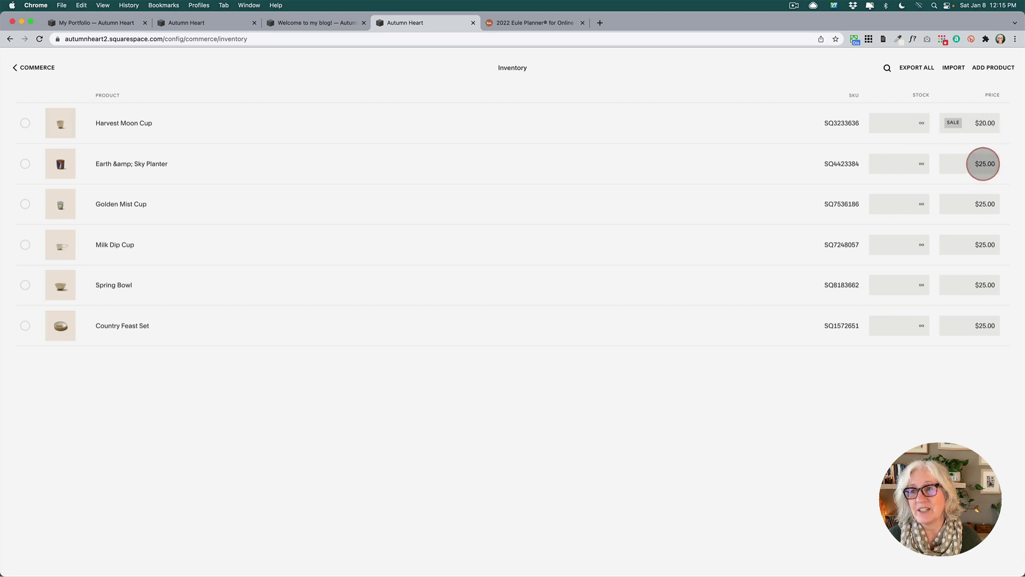
pyautogui.click(984, 165)
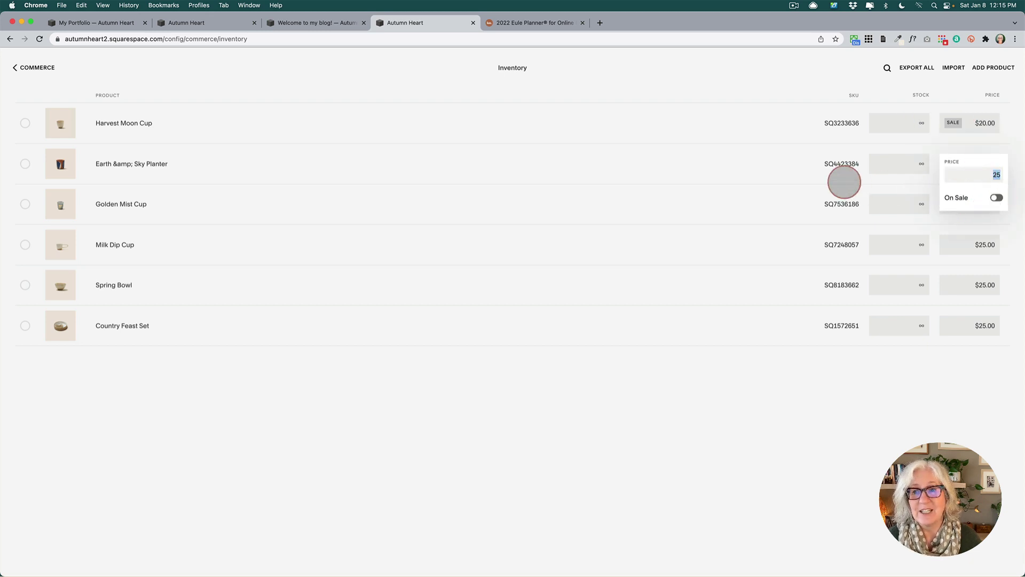
pyautogui.click(836, 179)
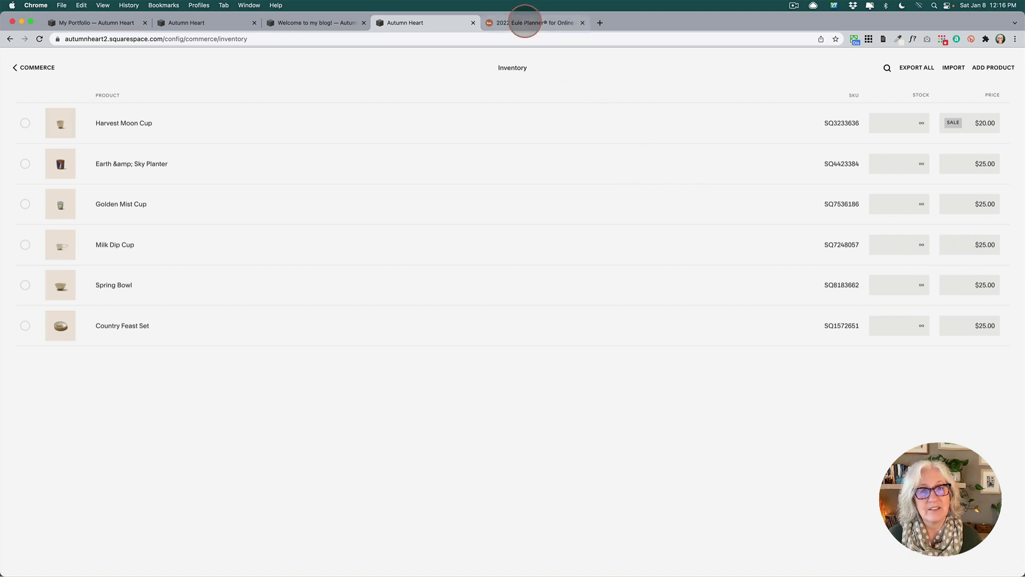
# Open the 2022 Eule Planner page in Edit Design with its section Format settings showing.
pyautogui.click(525, 21)
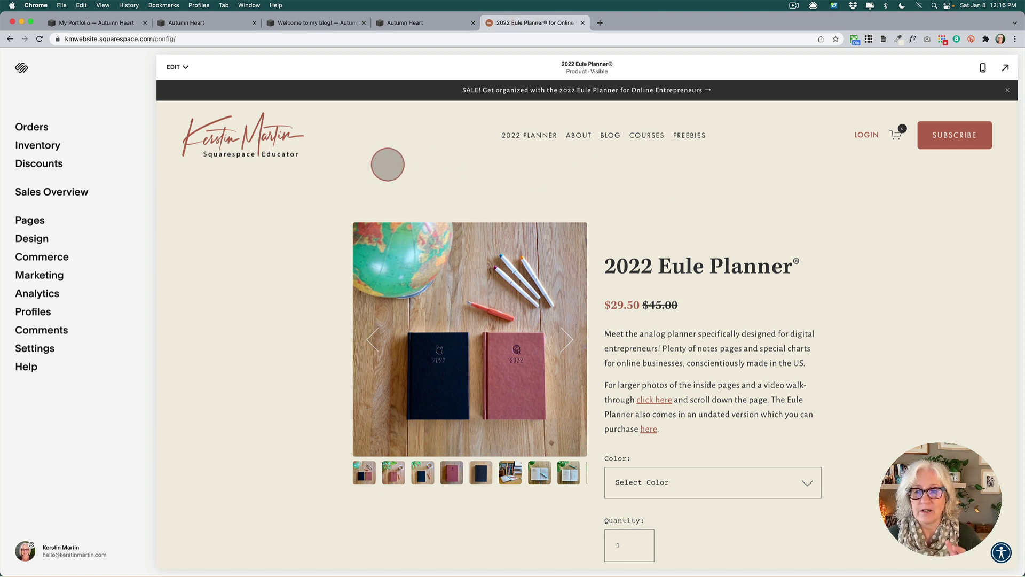
pyautogui.click(175, 67)
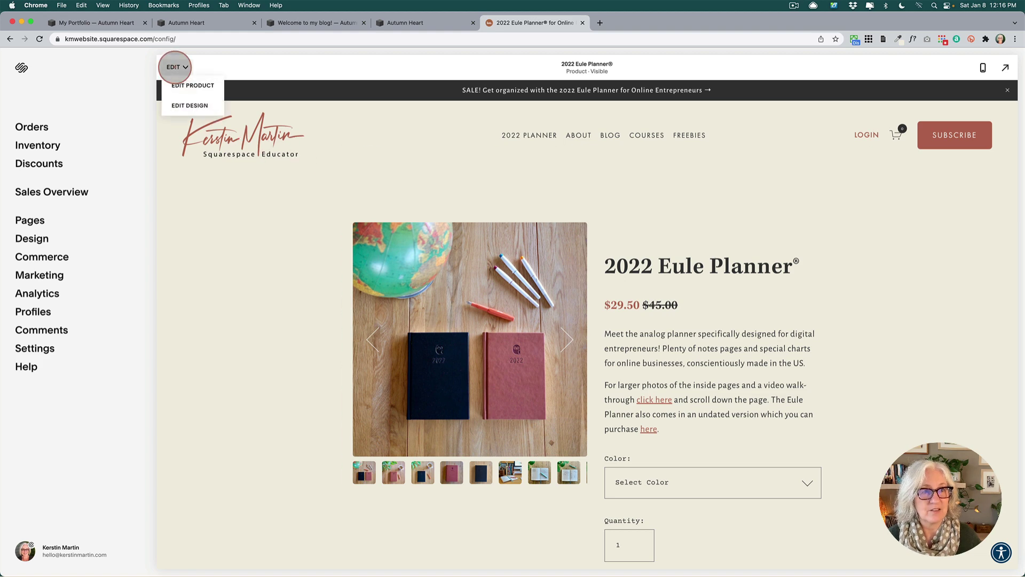
pyautogui.click(188, 105)
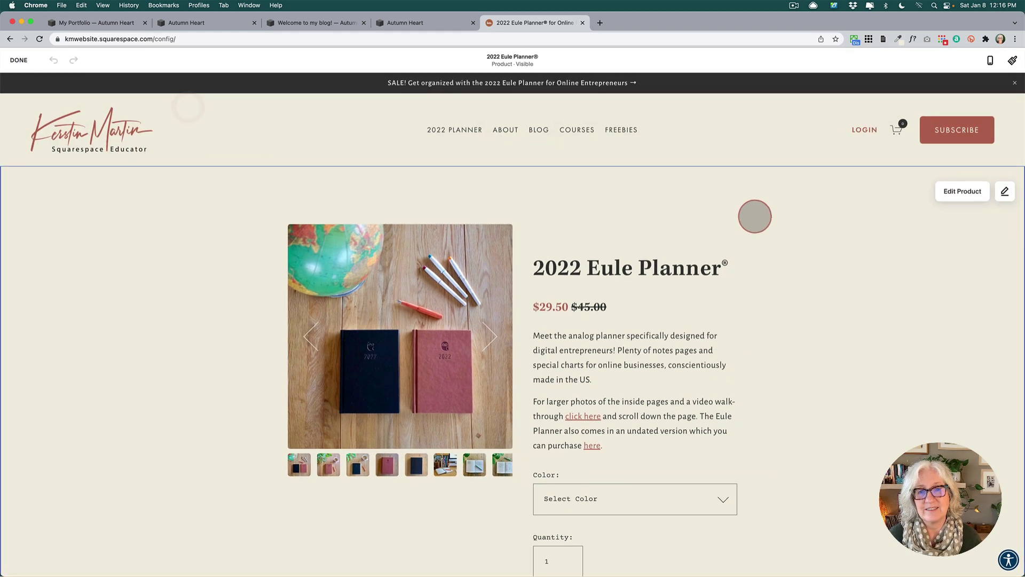
pyautogui.click(1005, 190)
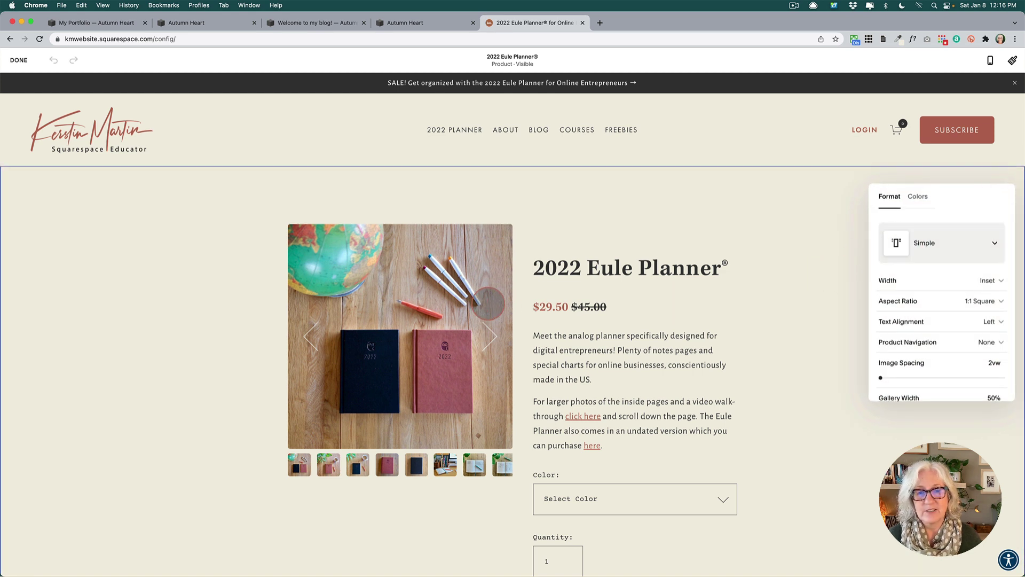
pyautogui.scroll(-3, 483, 299)
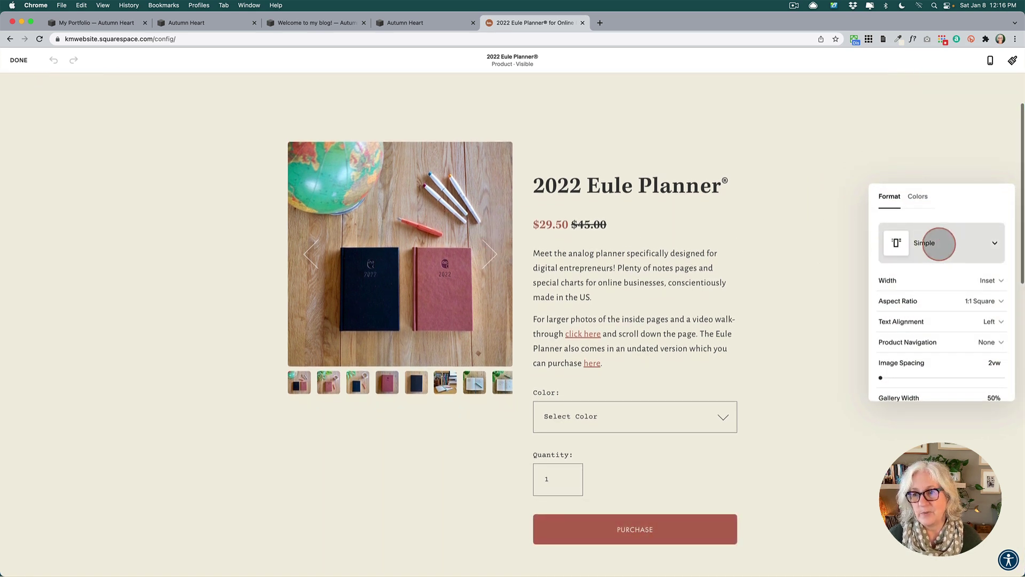
# Switch the product layout to Half and flip through the gallery photos.
pyautogui.click(936, 243)
pyautogui.click(933, 132)
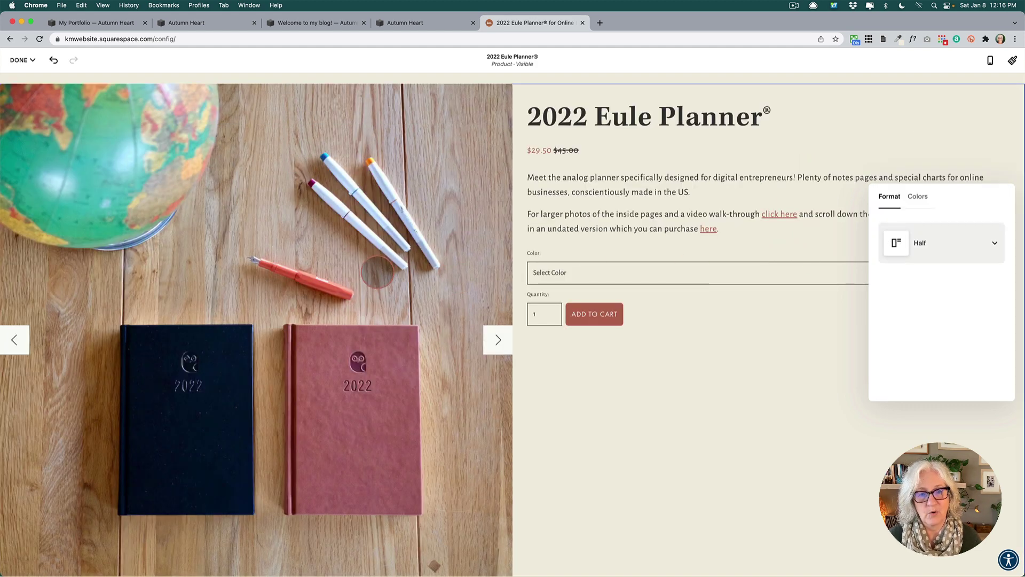
pyautogui.scroll(-5, 378, 272)
pyautogui.scroll(-4, 377, 271)
pyautogui.scroll(7, 378, 270)
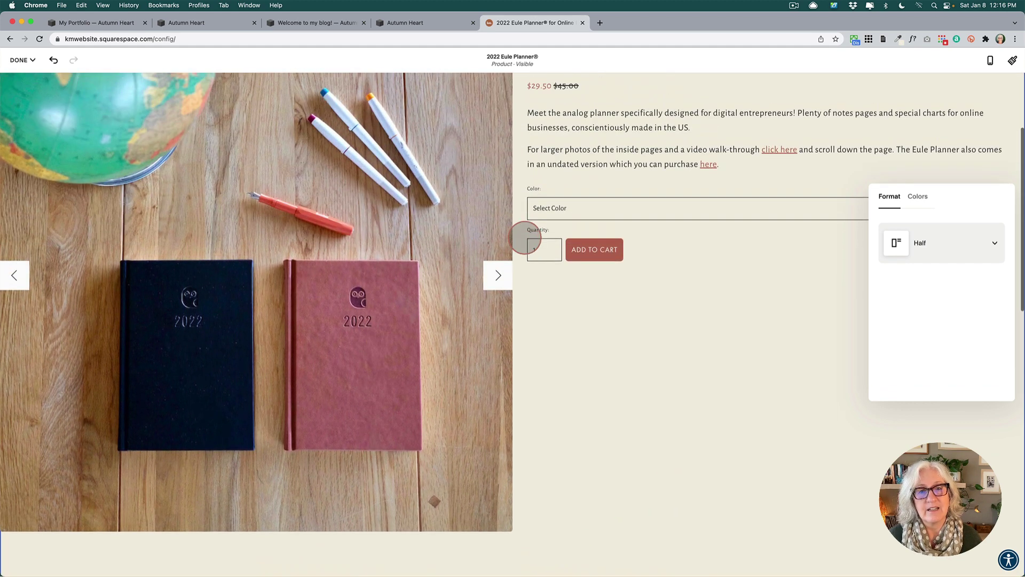
pyautogui.click(498, 275)
pyautogui.click(498, 275)
# Change the product page layout to Full and preview it.
pyautogui.click(1004, 98)
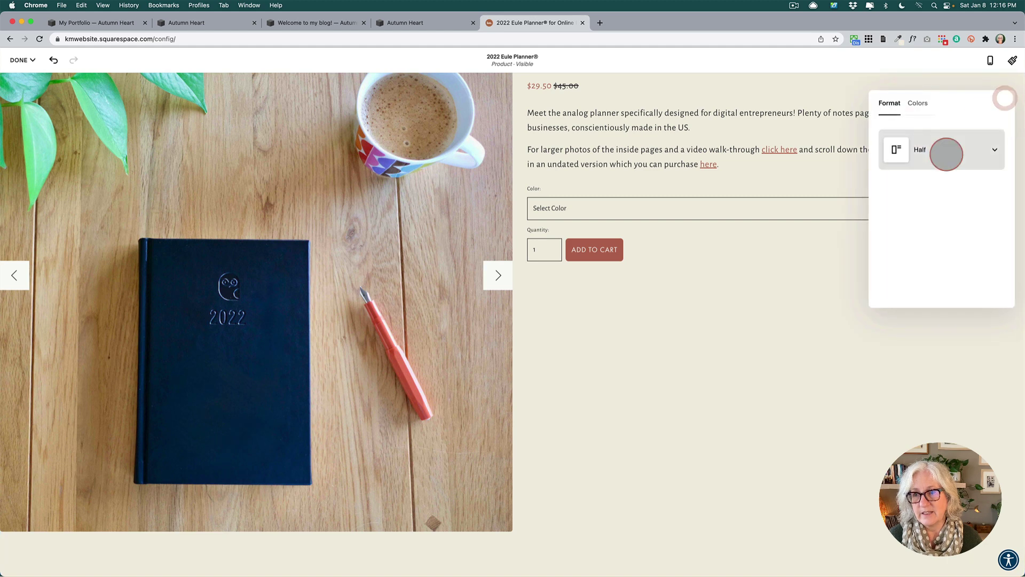
pyautogui.click(944, 154)
pyautogui.click(943, 190)
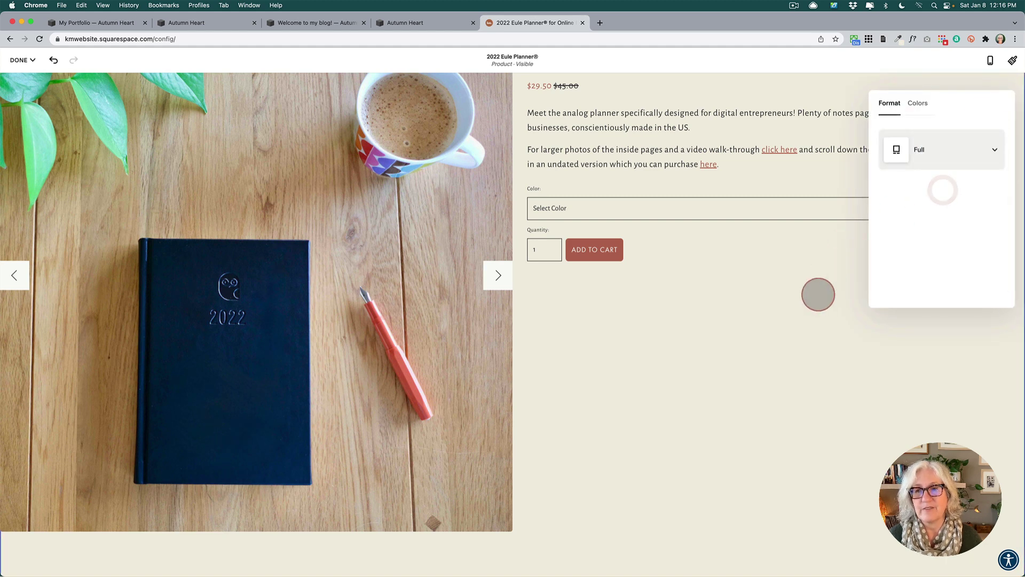
pyautogui.scroll(10, 817, 296)
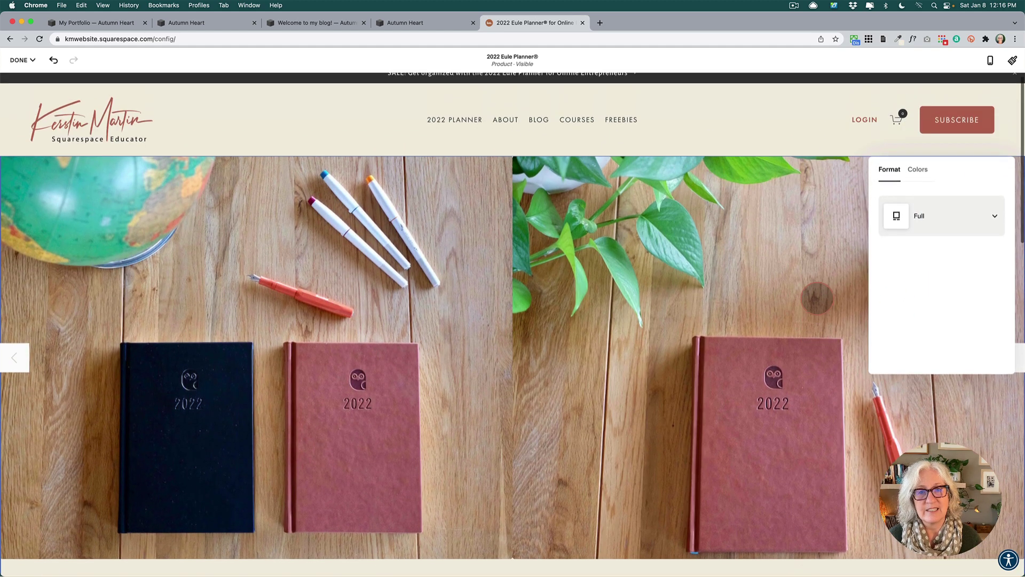
pyautogui.scroll(-1, 809, 306)
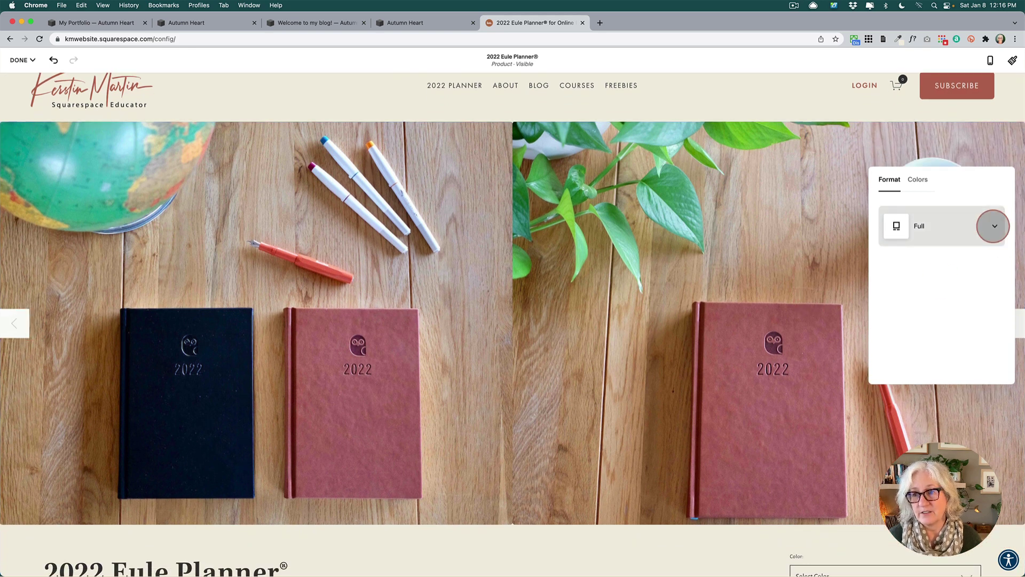
# Change the product page layout to Wrap and scroll to review it.
pyautogui.click(994, 225)
pyautogui.click(959, 268)
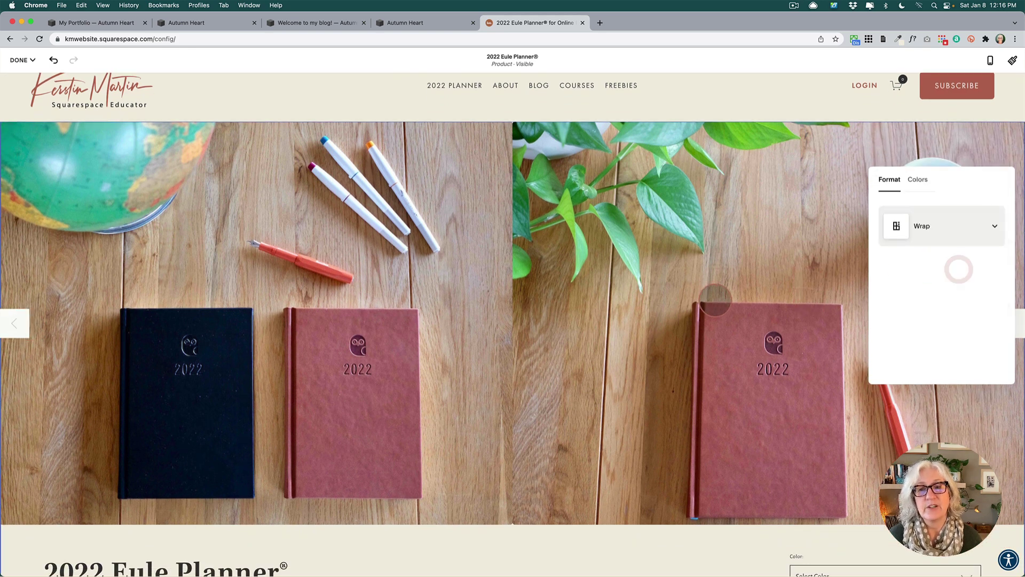
pyautogui.scroll(-1, 395, 300)
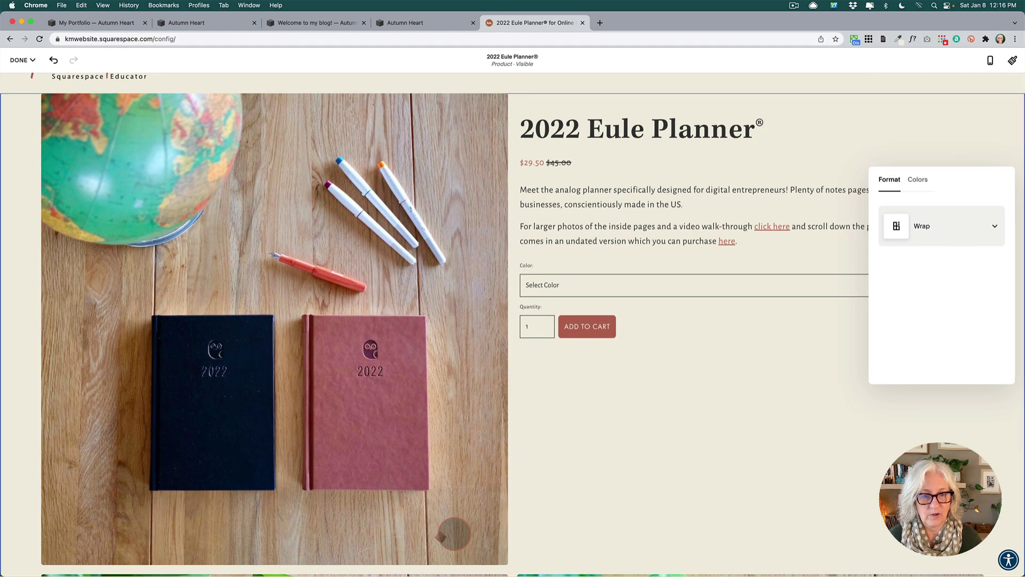
pyautogui.scroll(-5, 197, 357)
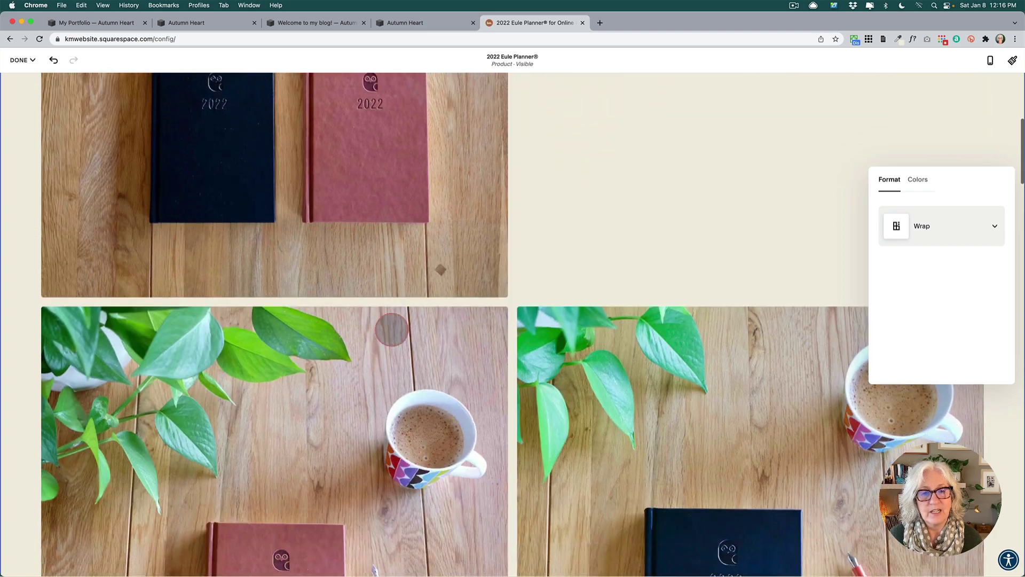
pyautogui.scroll(-12, 594, 417)
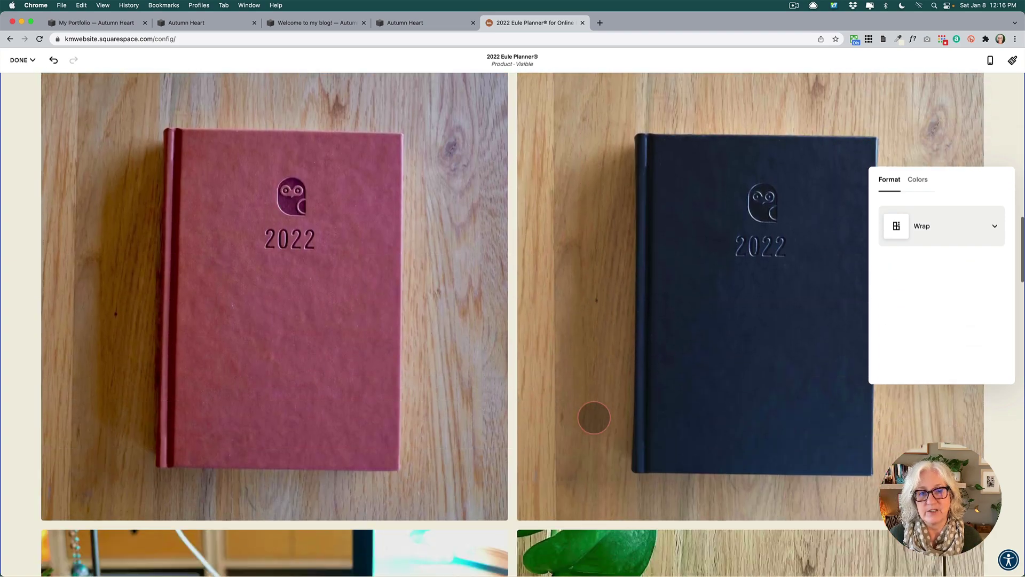
pyautogui.scroll(15, 594, 417)
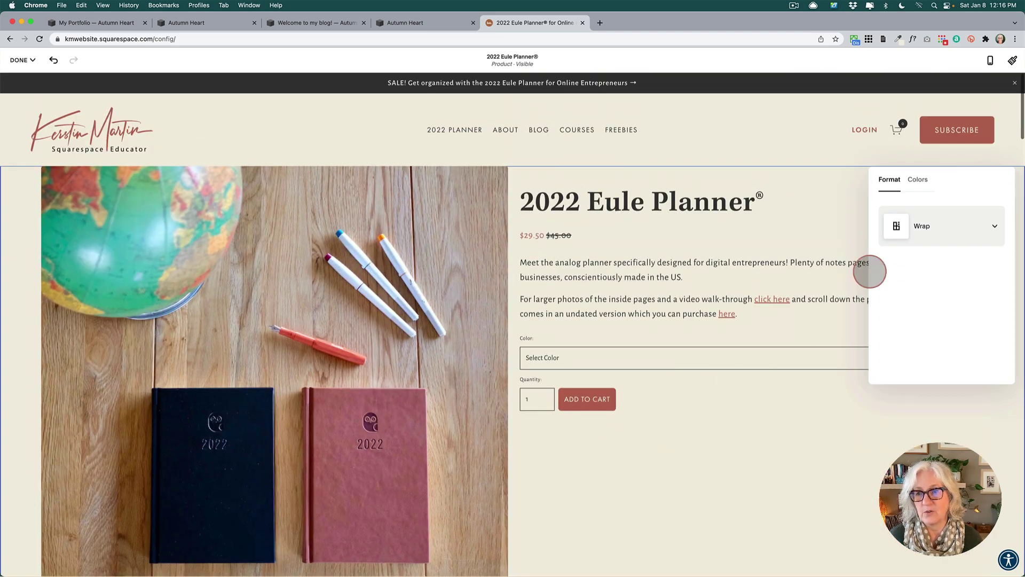
# Settle on the Simple layout and close the layout settings.
pyautogui.click(922, 226)
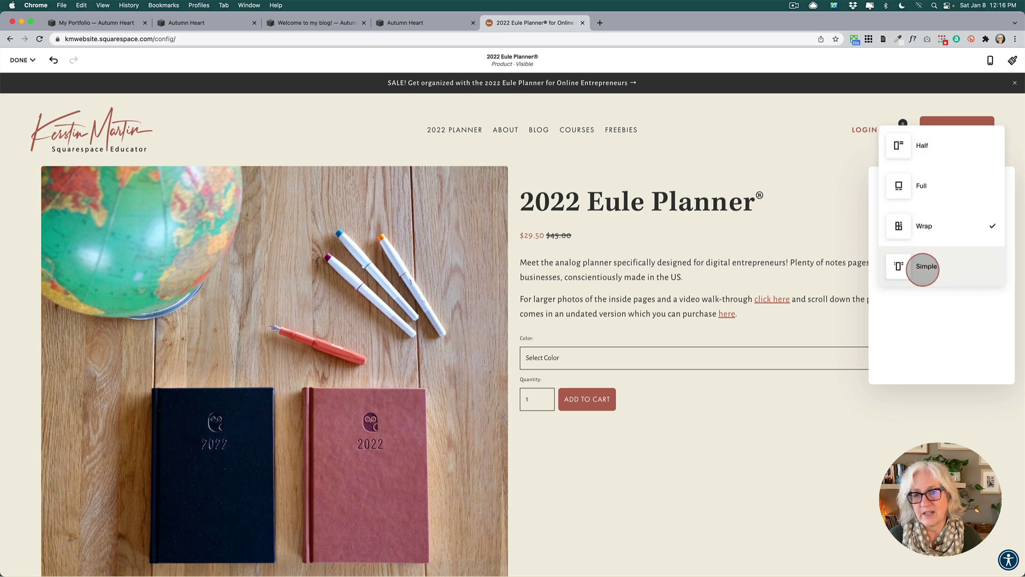
pyautogui.click(924, 266)
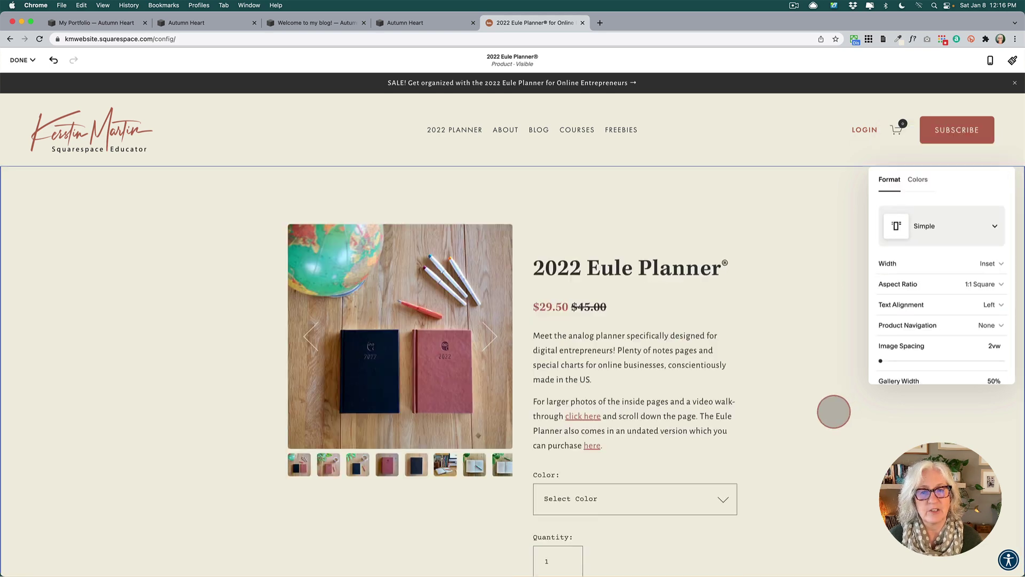
pyautogui.click(833, 411)
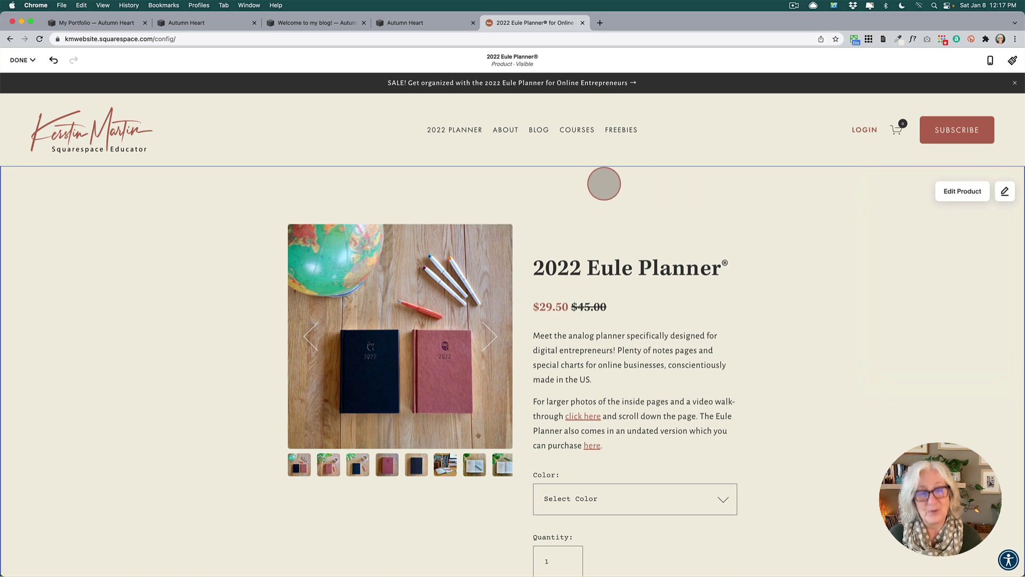
pyautogui.hotkey('ctrl', 'Up')
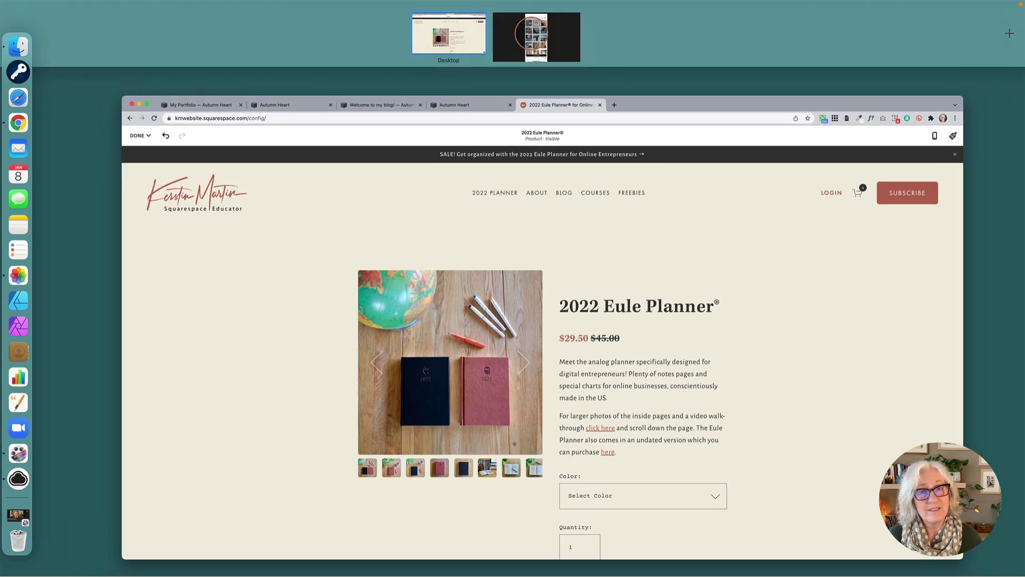
# Switch to the mirrored phone app's desktop and show its Instagram Plan grid.
pyautogui.click(532, 33)
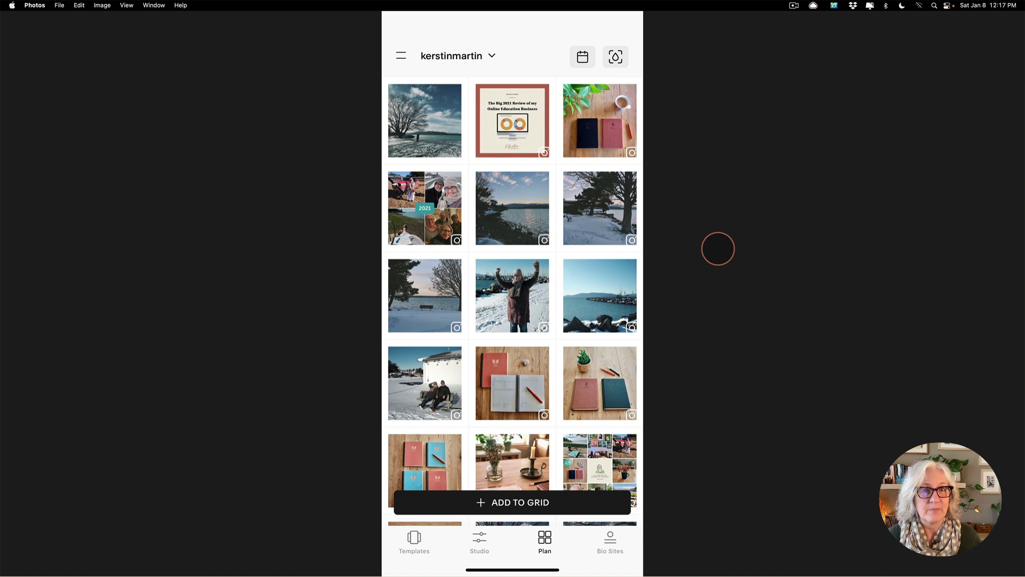
pyautogui.click(415, 540)
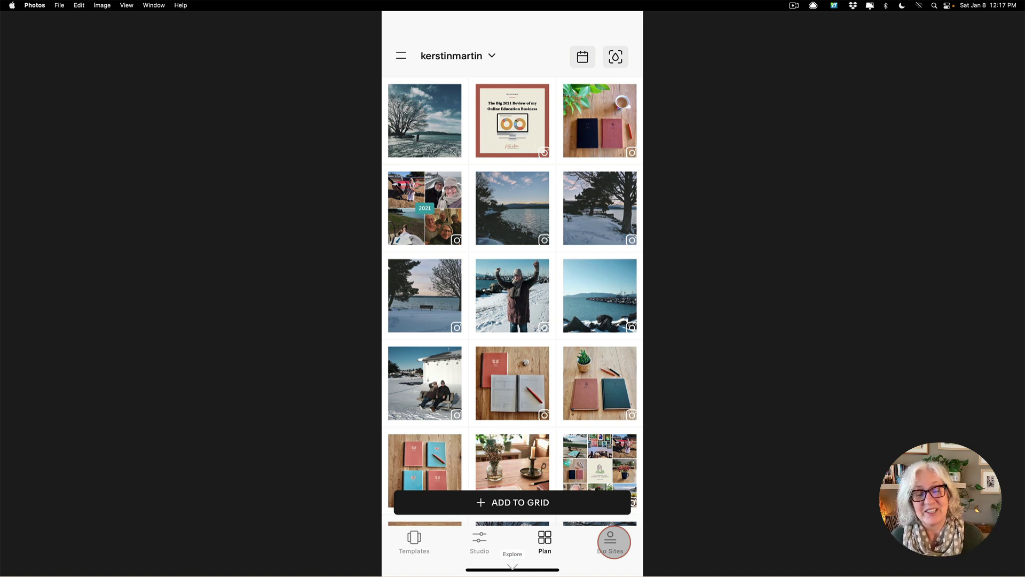
pyautogui.click(545, 538)
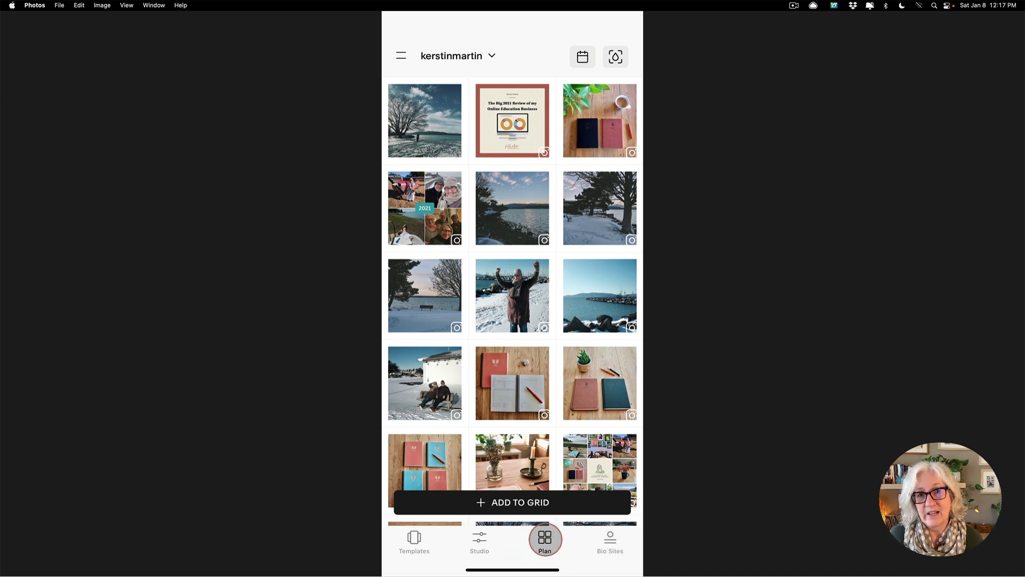
# Open the snowy lakeside tree photo from the Plan grid on its Manage screen.
pyautogui.click(545, 539)
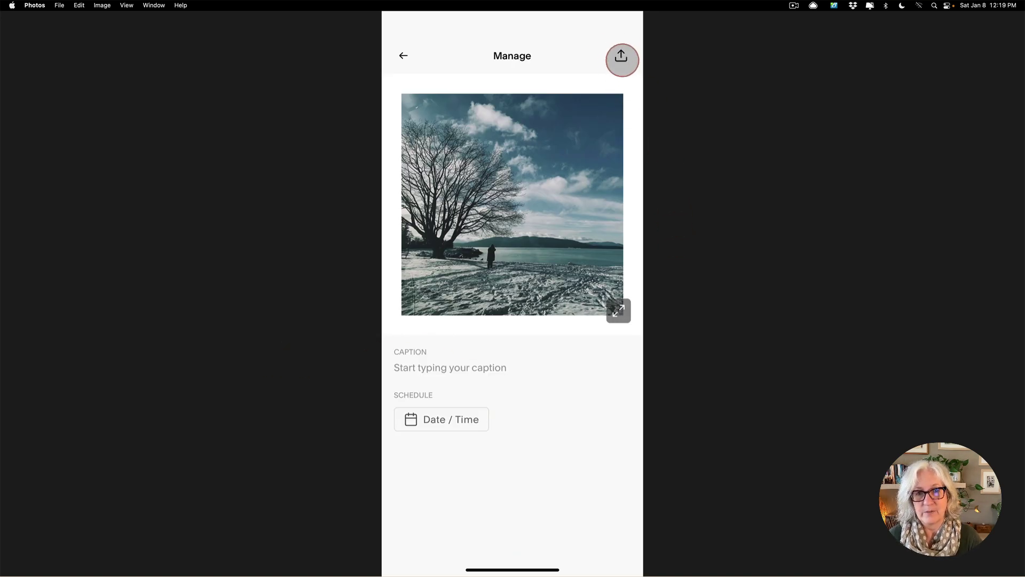
pyautogui.click(619, 54)
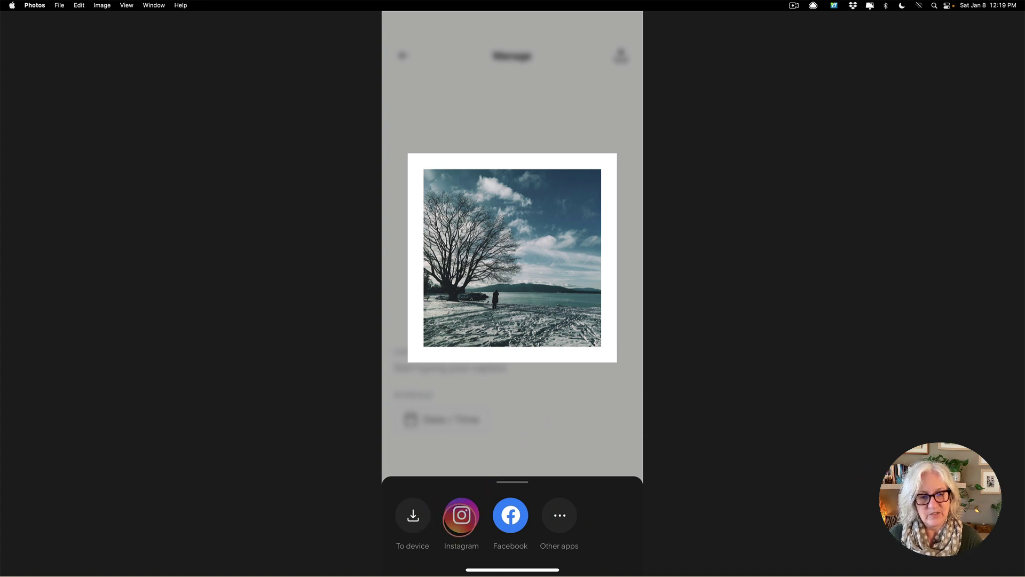
pyautogui.click(460, 517)
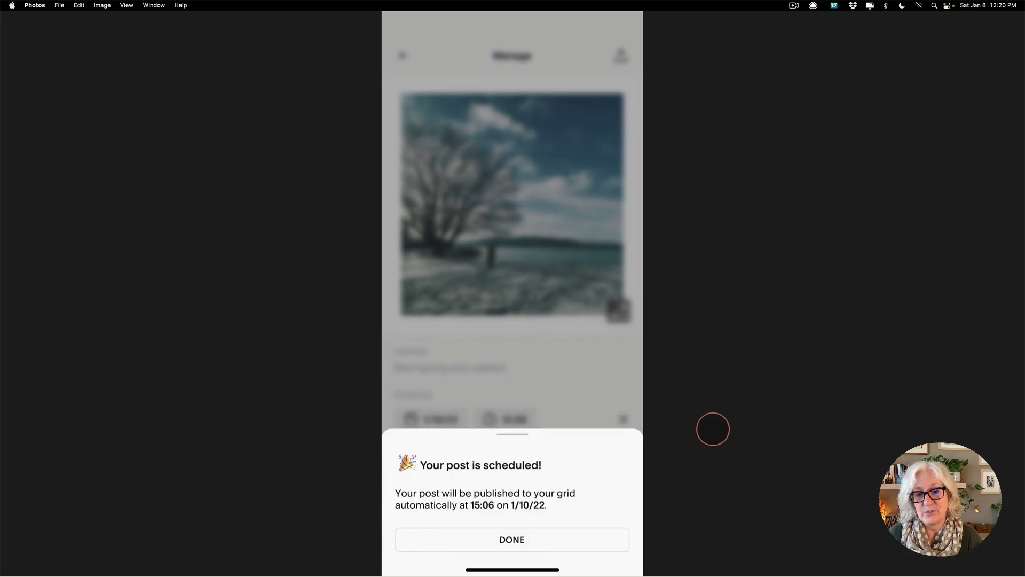
# Dismiss the scheduling confirmation and open Scheduled posts to see the snowy tree post at 15:06.
pyautogui.click(526, 536)
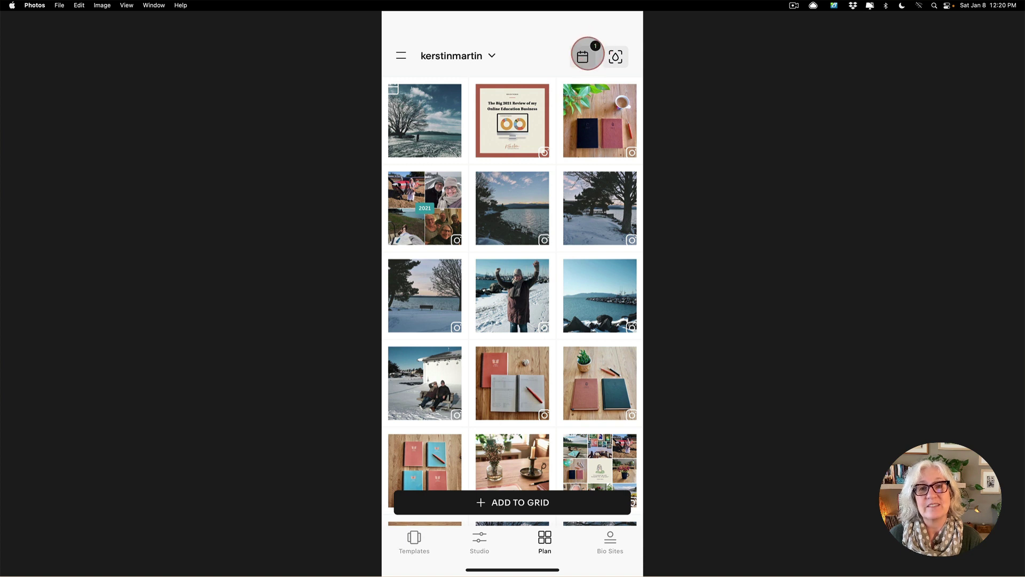
pyautogui.click(584, 57)
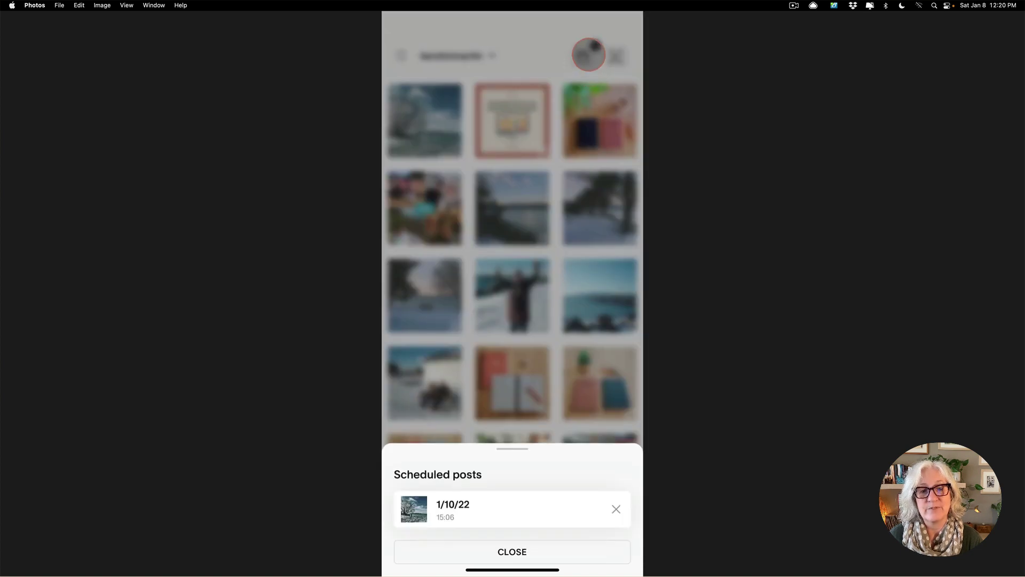